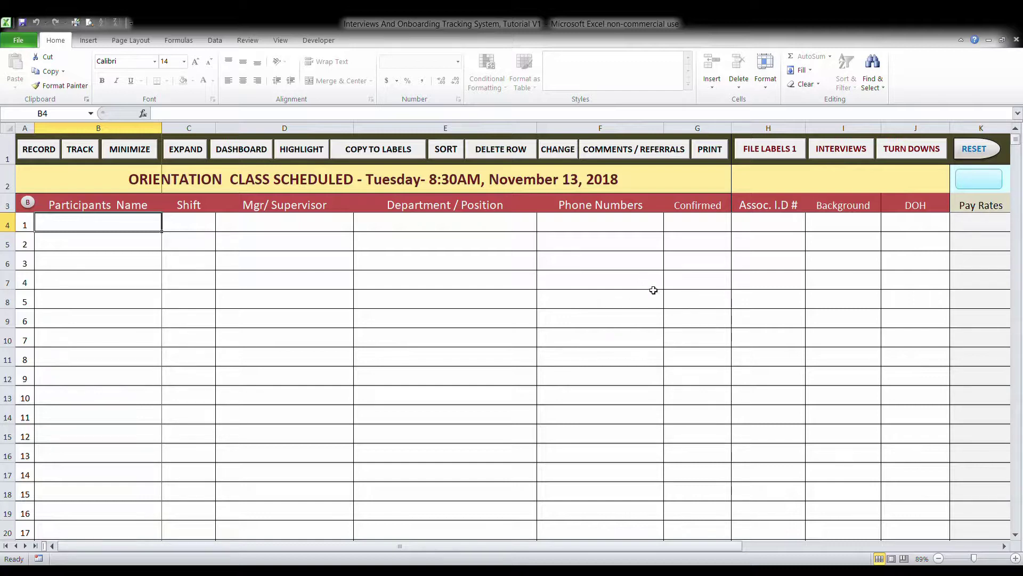
- Select the first applicant on the interview schedule and the first empty participant cell, B4, on the orientation sheet
left_click(842, 156)
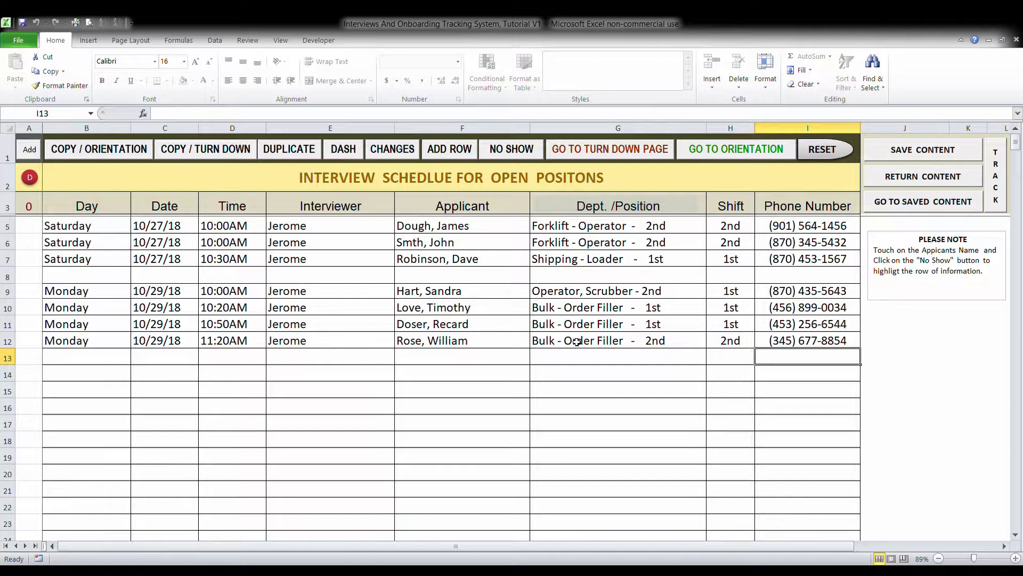
left_click(482, 232)
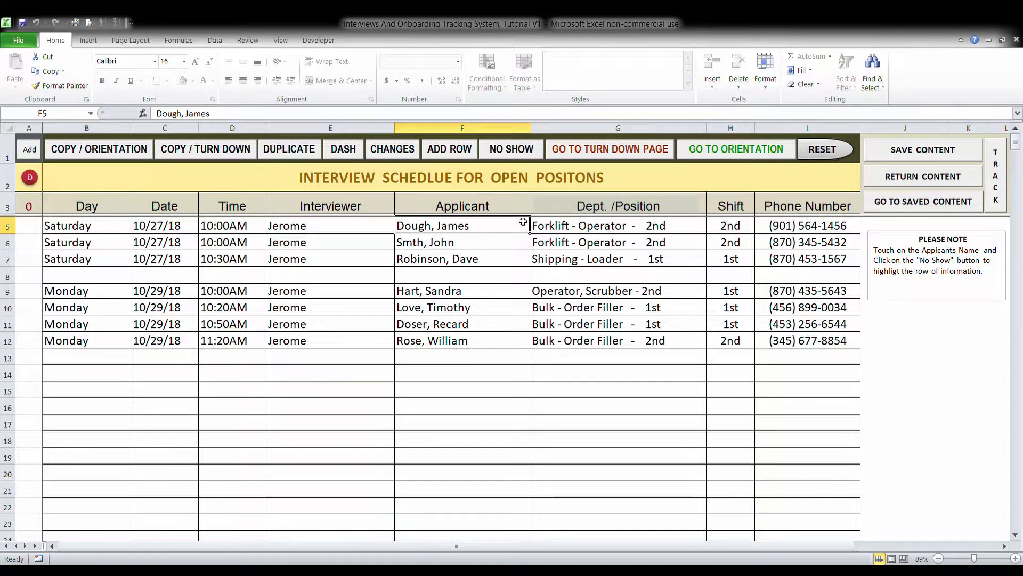
left_click(718, 150)
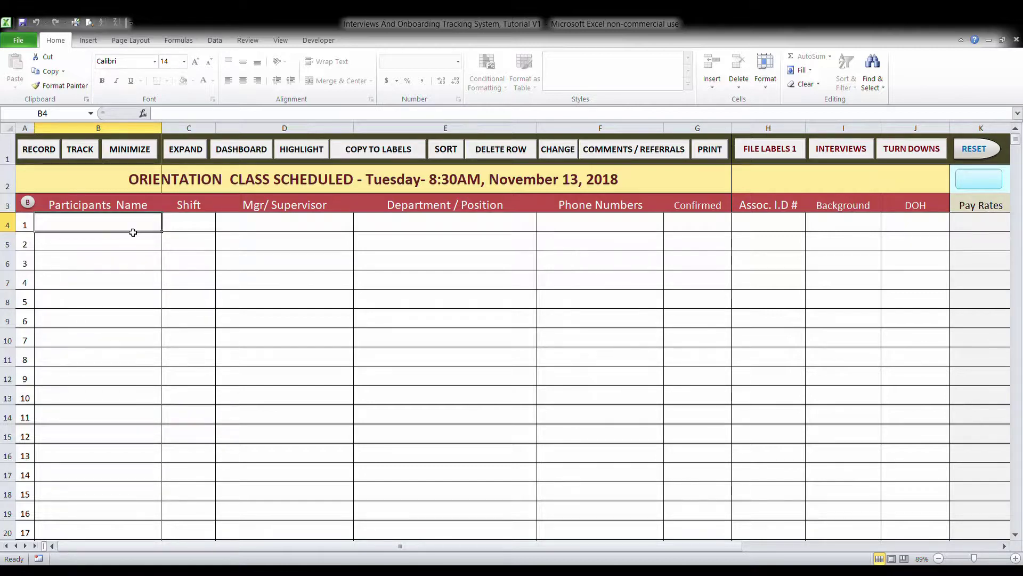
left_click(131, 265)
left_click(131, 300)
left_click(137, 228)
left_click(841, 149)
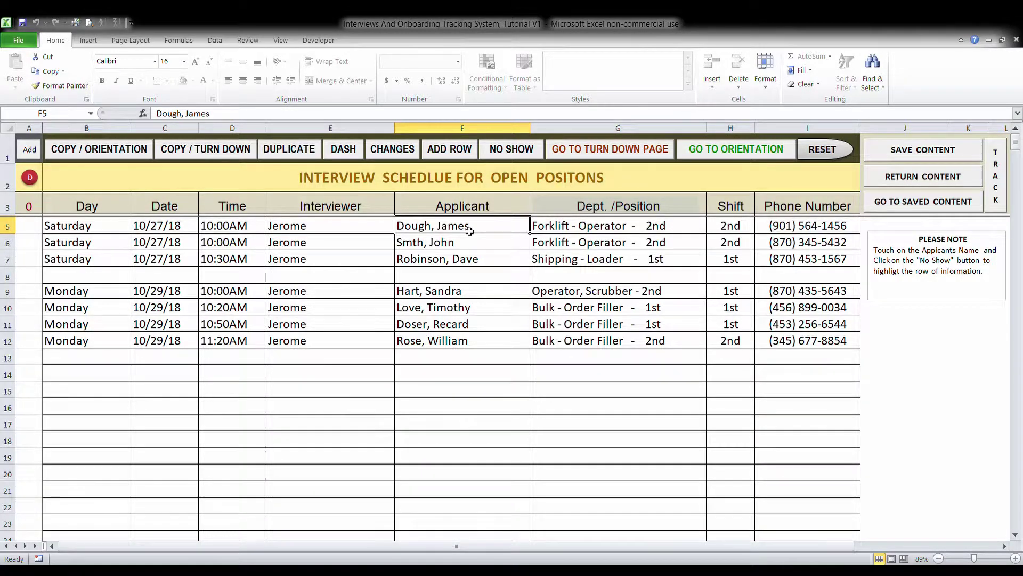
- Copy all seven Saturday and Monday applicants, rows 5 to 7 and 9 to 12, from the interview schedule to orientation
left_click(108, 154)
left_click(108, 153)
left_click(107, 153)
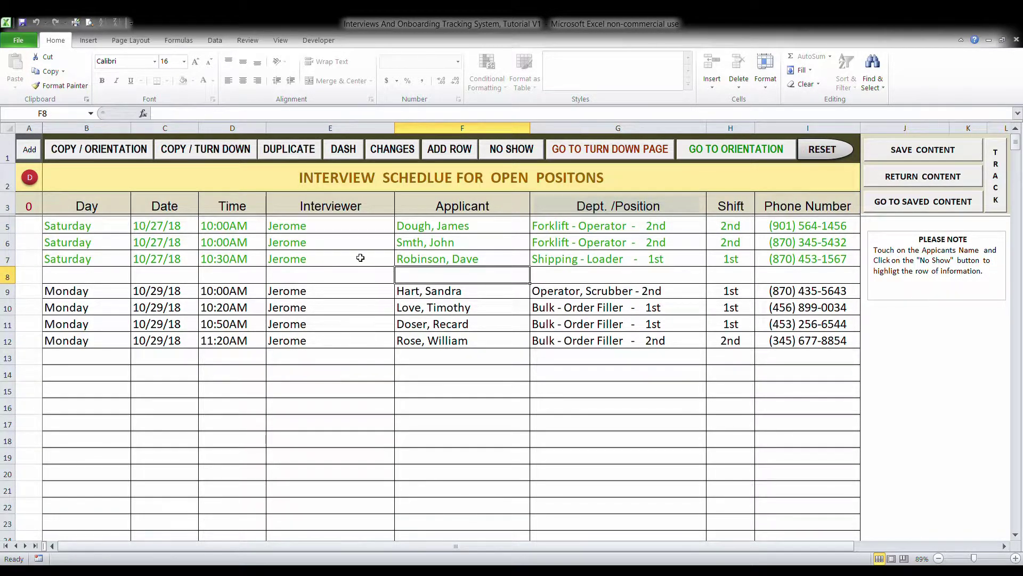
left_click(482, 299)
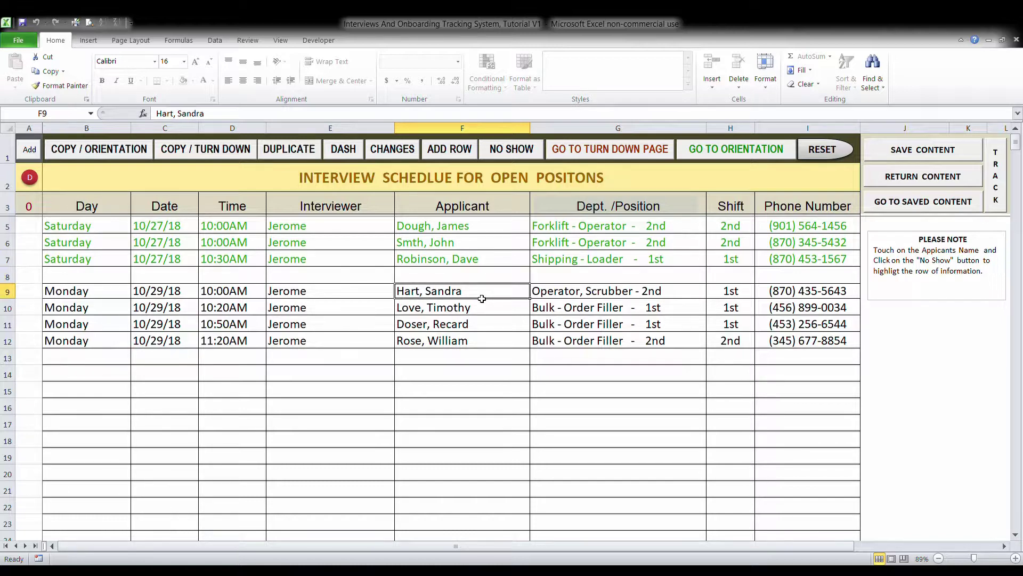
left_click(133, 153)
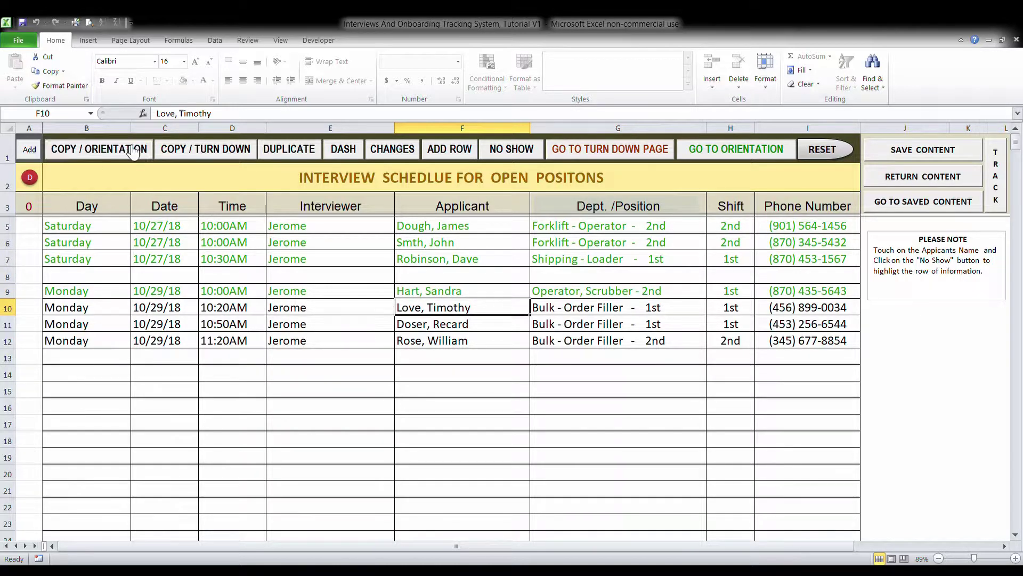
left_click(134, 153)
left_click(133, 153)
left_click(134, 153)
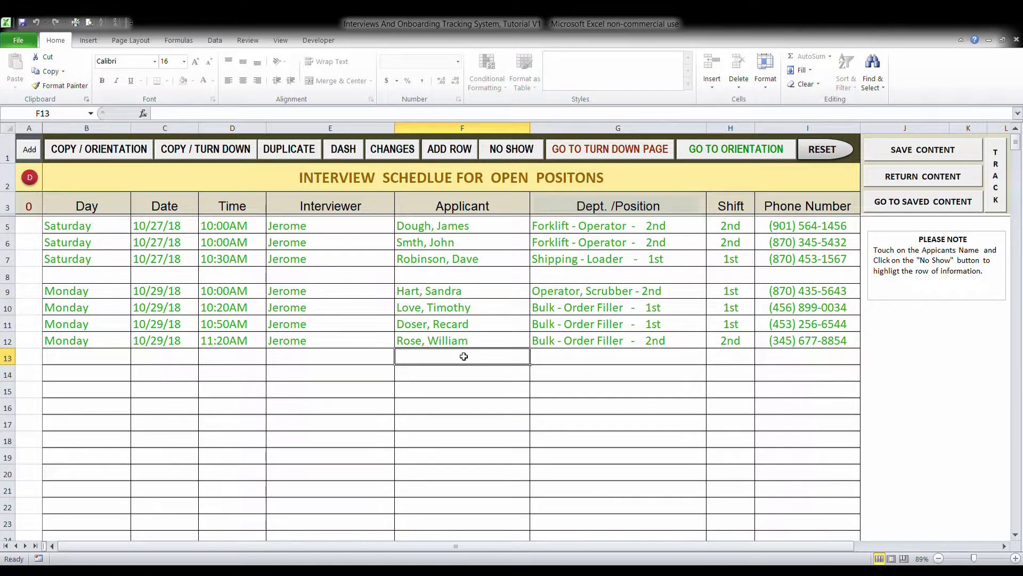
- On the orientation sheet, set the shift of the first two participants, C4 and C5, to 2nd
left_click(764, 155)
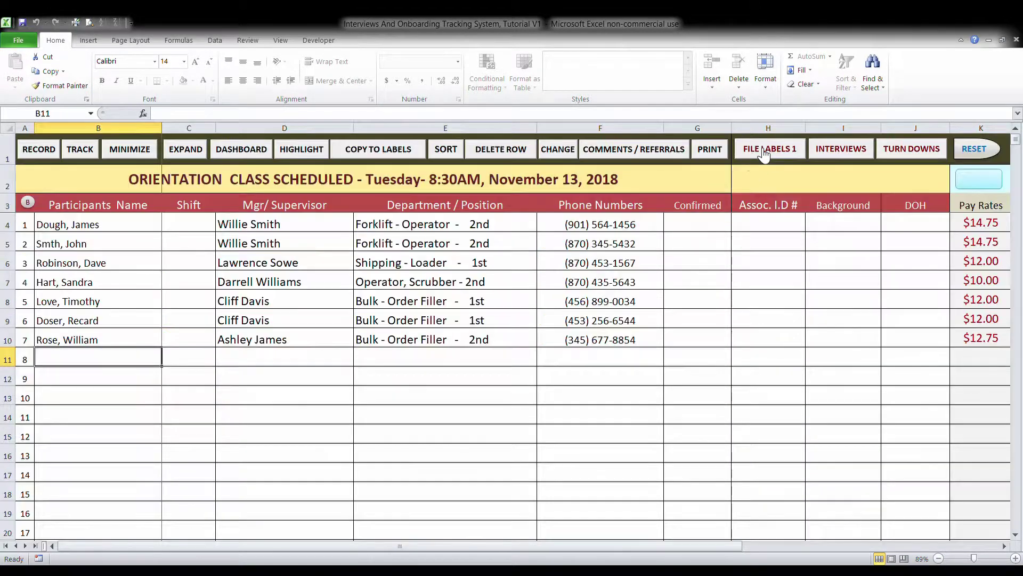
left_click(207, 230)
left_click(222, 229)
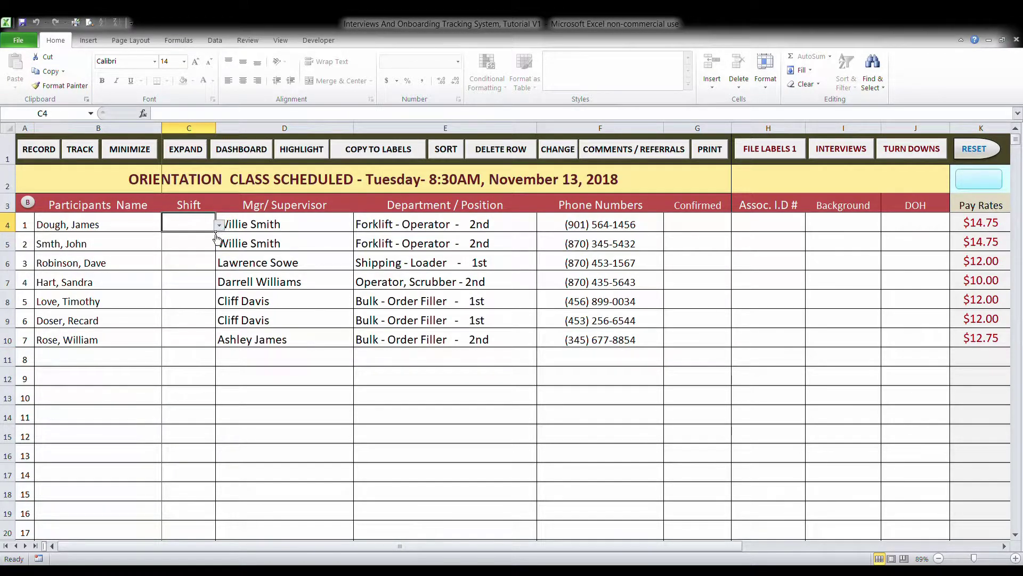
left_click(210, 243)
left_click(205, 247)
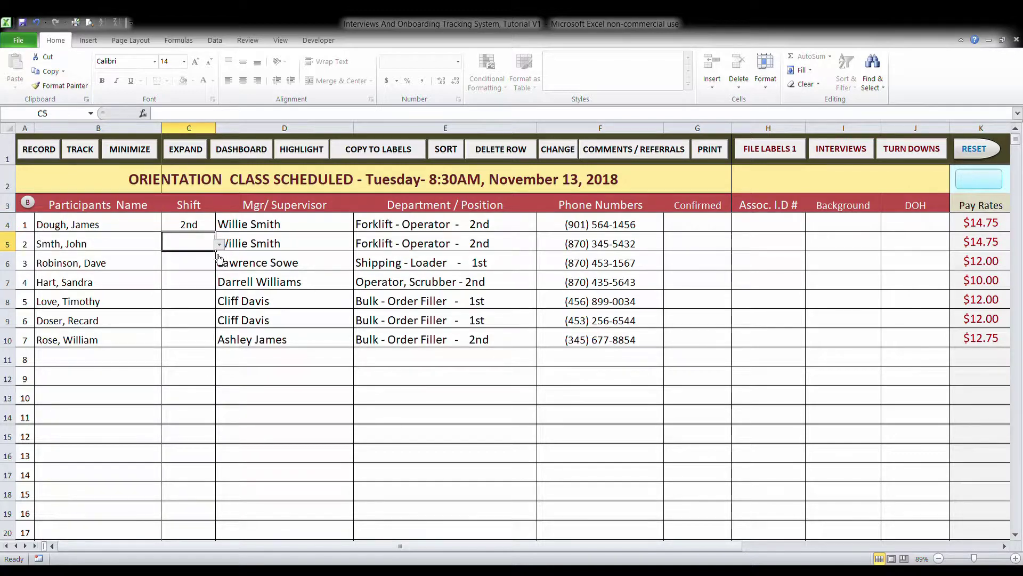
left_click(219, 244)
left_click(212, 260)
- Set the shift of the third participant (C6) to 1st and the fourth (C7) to 2nd
left_click(195, 266)
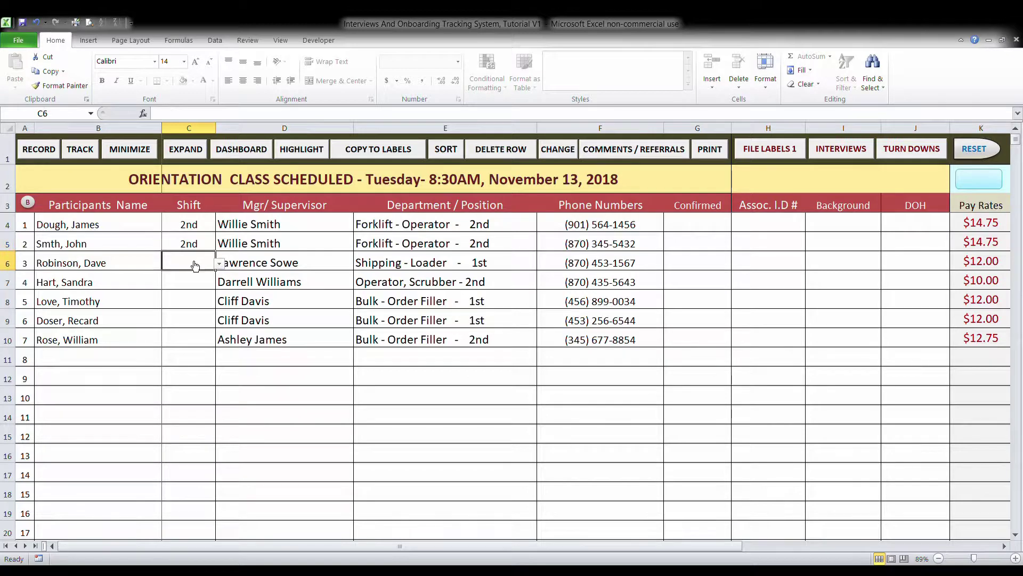
left_click(224, 264)
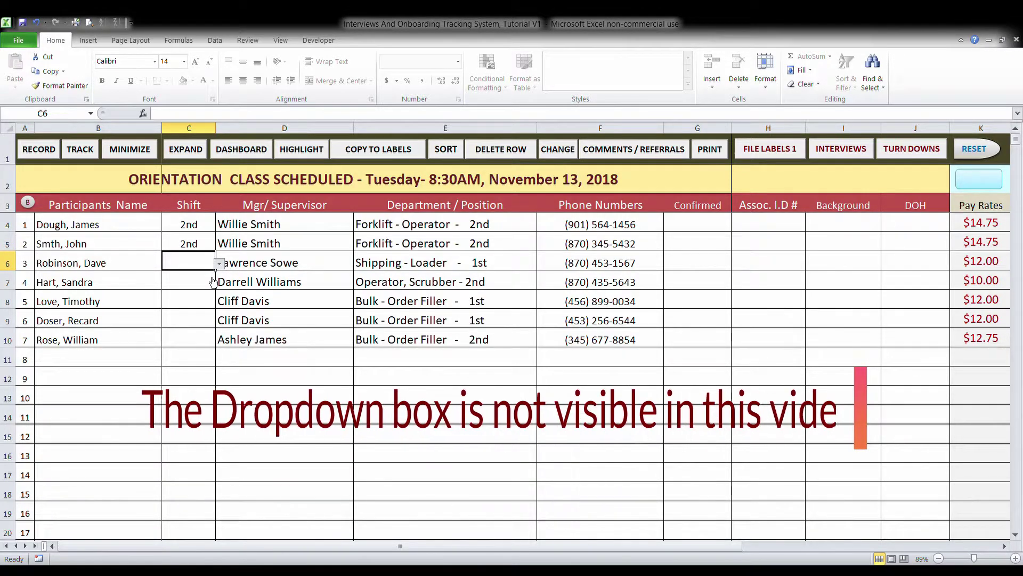
left_click(213, 276)
left_click(210, 282)
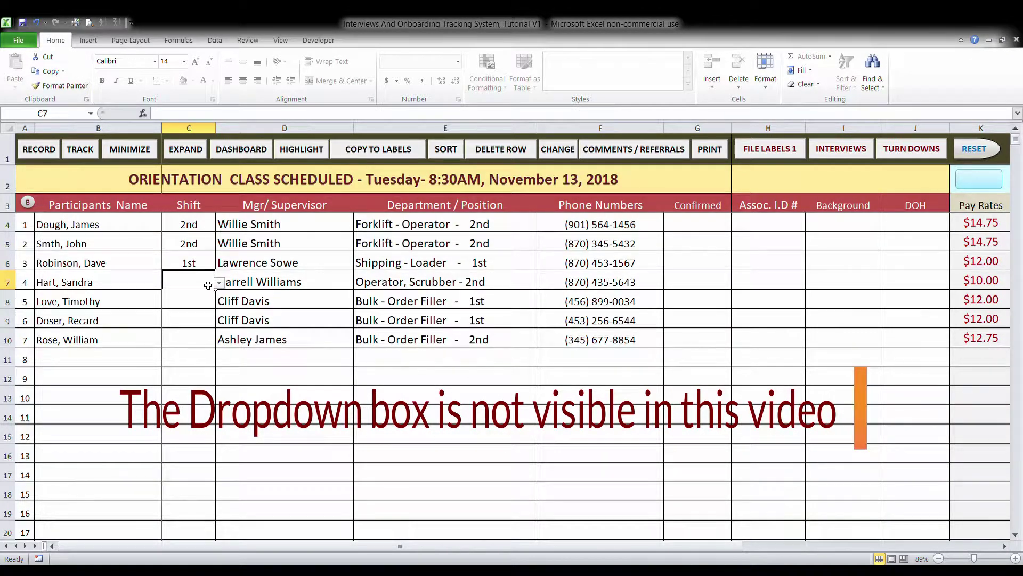
left_click(219, 283)
left_click(202, 303)
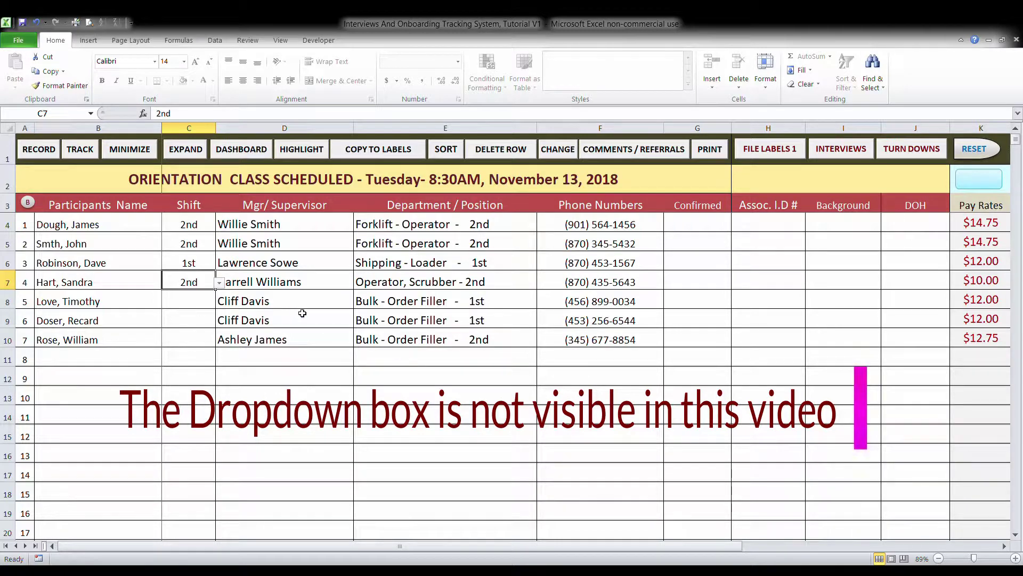
- Set the shifts of the fifth and sixth participants, C8 and C9, to 1st and the seventh, C10, to 2nd
left_click(201, 310)
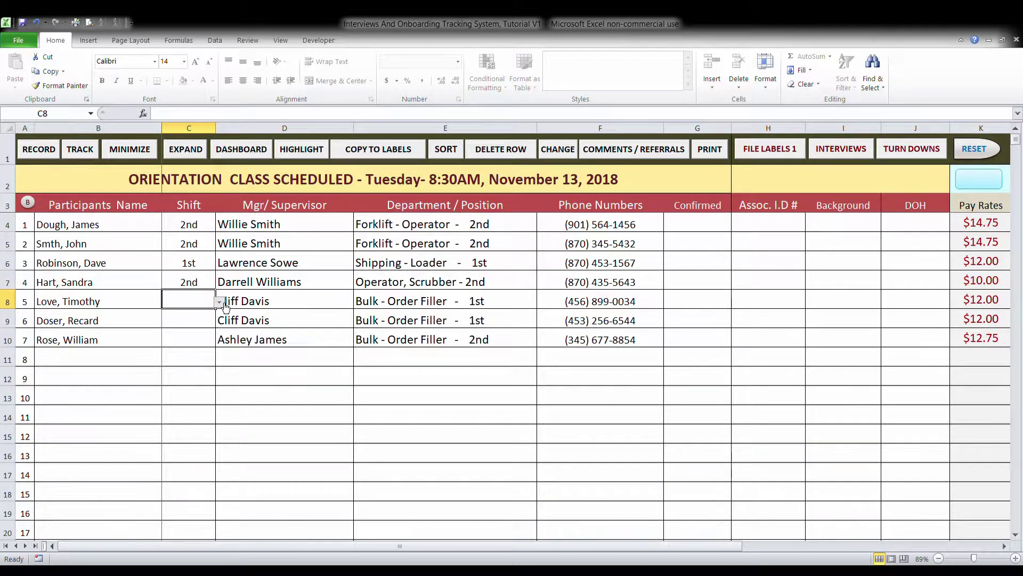
left_click(217, 320)
left_click(209, 322)
left_click(219, 322)
left_click(195, 339)
left_click(194, 339)
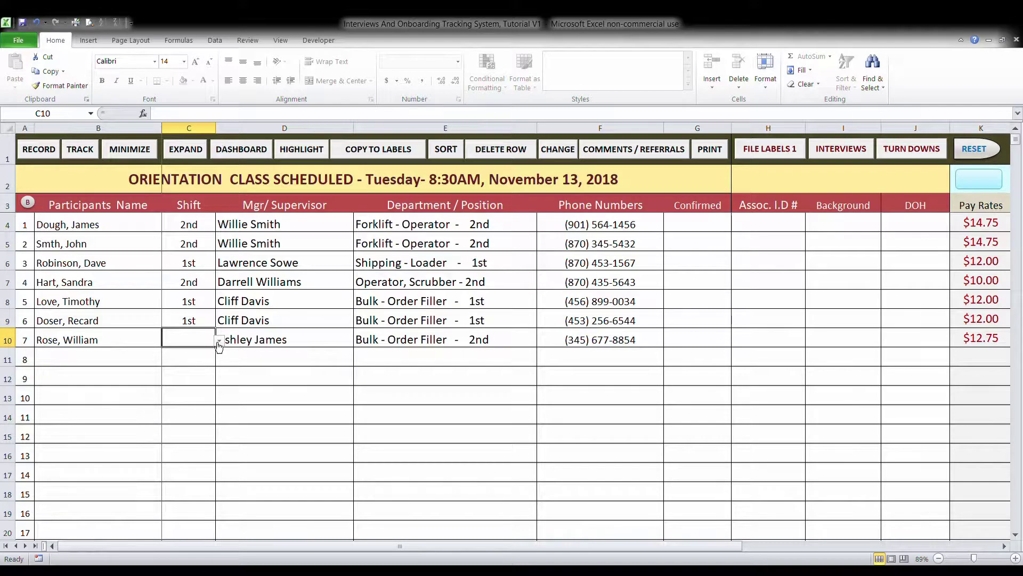
left_click(219, 343)
left_click(208, 359)
left_click(211, 359)
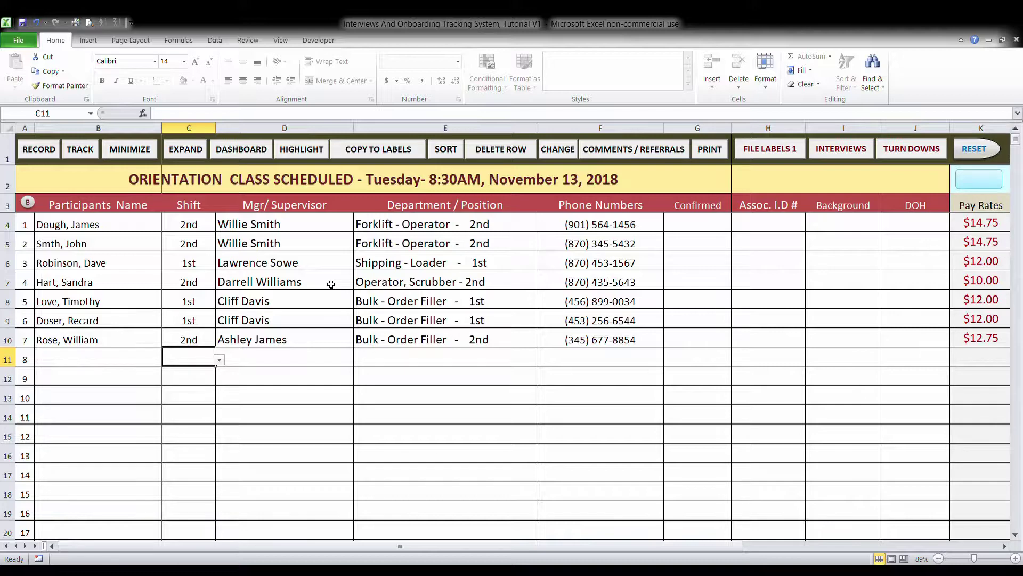
- Change the fourth participant's department and position in E7 to Technician 1 - Maintenance- 2nd
left_click(467, 282)
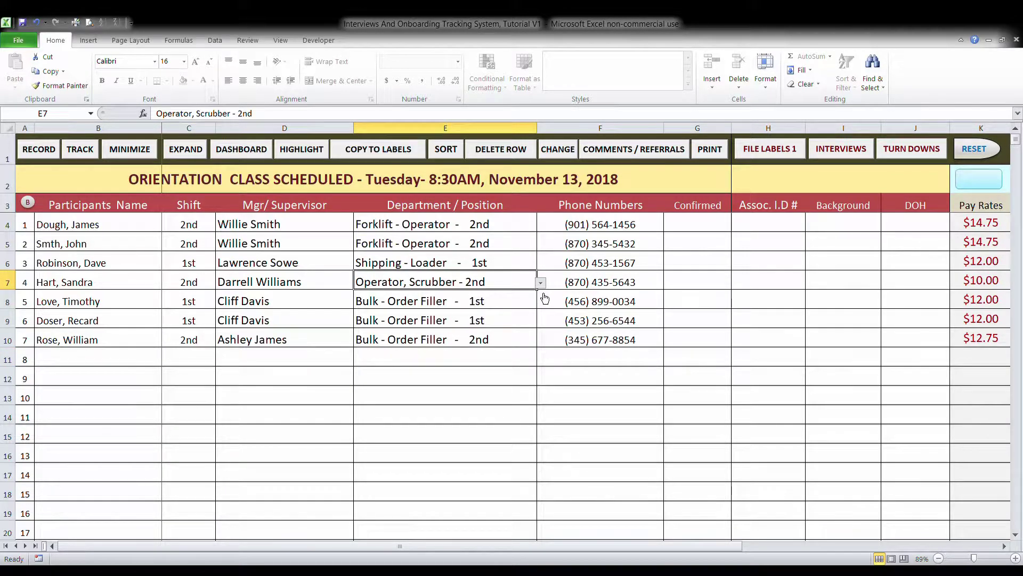
left_click(505, 318)
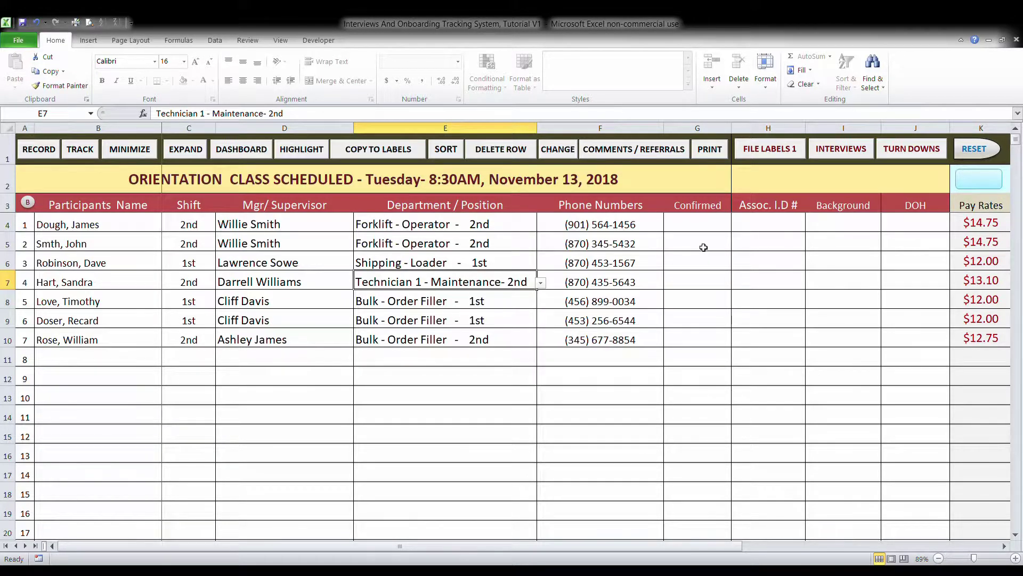
left_click(721, 225)
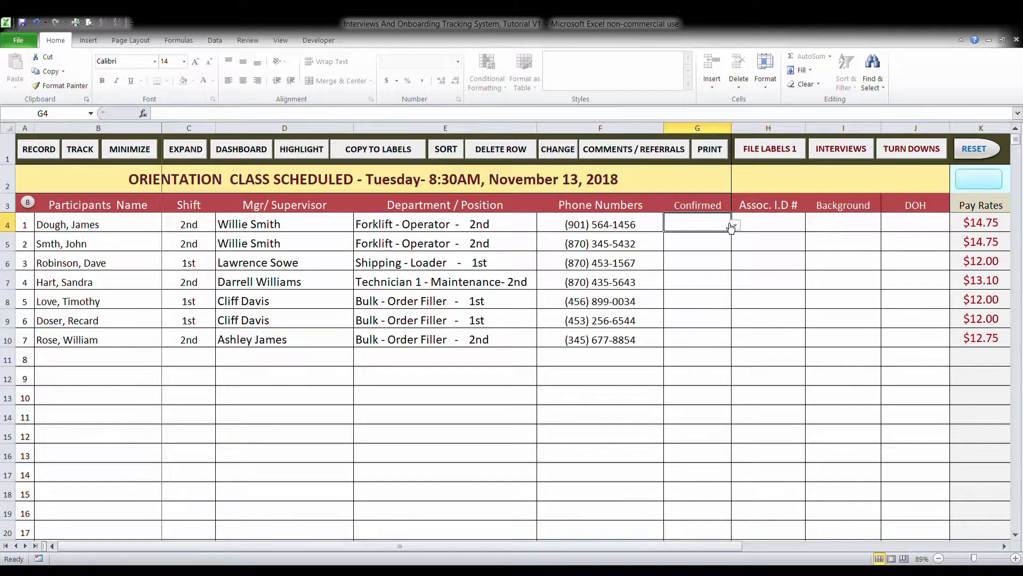
- Set the background status of the first three participants, I4 to I6, to Approved, Disapproved and Pending
left_click(853, 231)
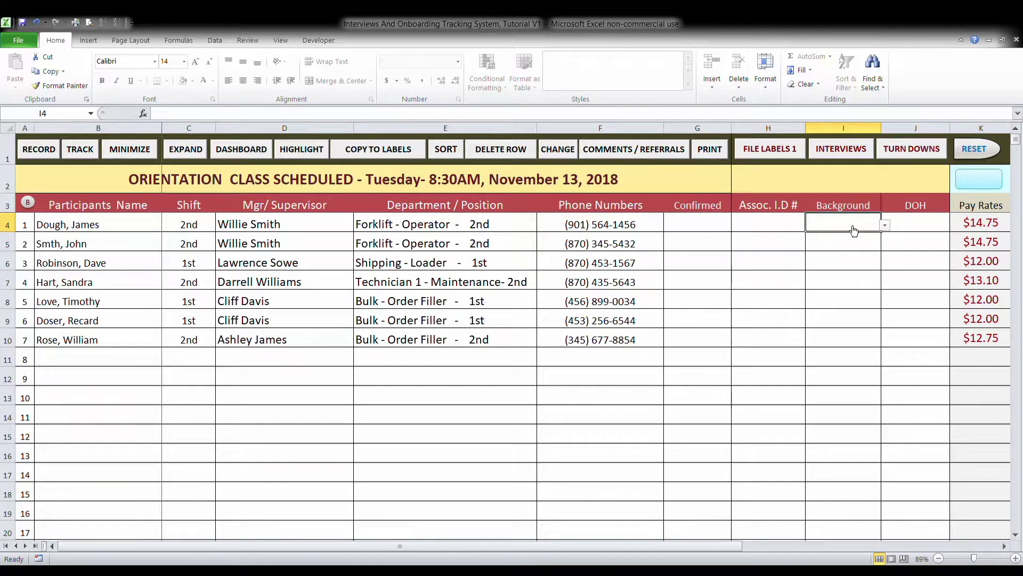
left_click(885, 225)
left_click(876, 239)
left_click(877, 247)
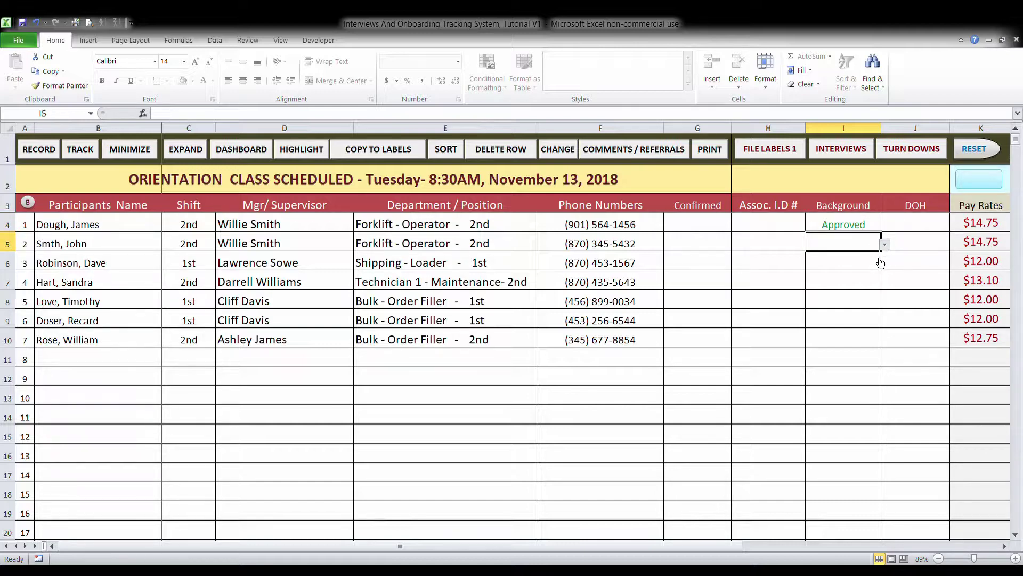
left_click(874, 273)
left_click(875, 265)
left_click(884, 264)
left_click(879, 279)
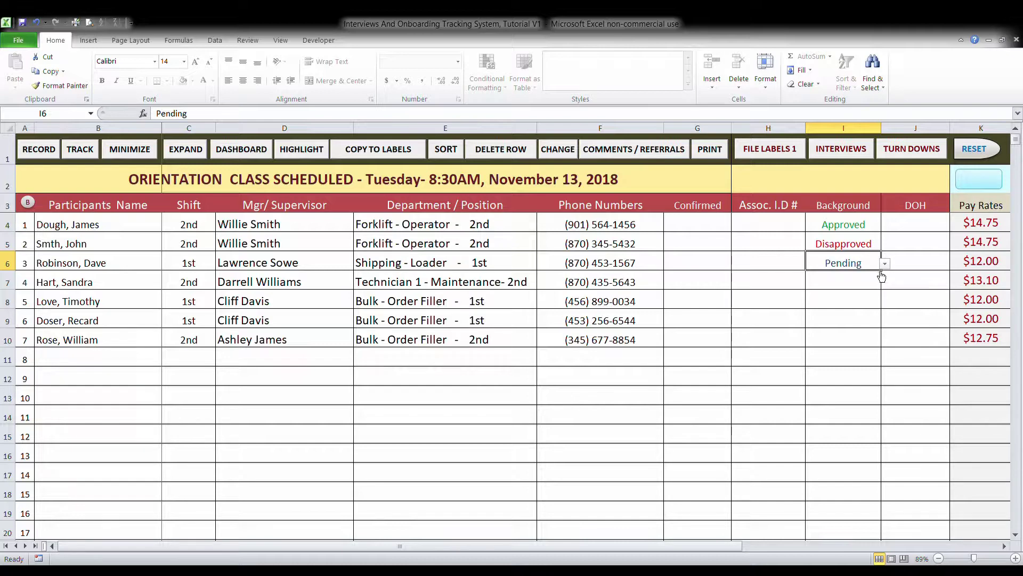
- Set the background status of the remaining participants, I7 to I10, to Pending, Approved, Pending and Approved
left_click(878, 281)
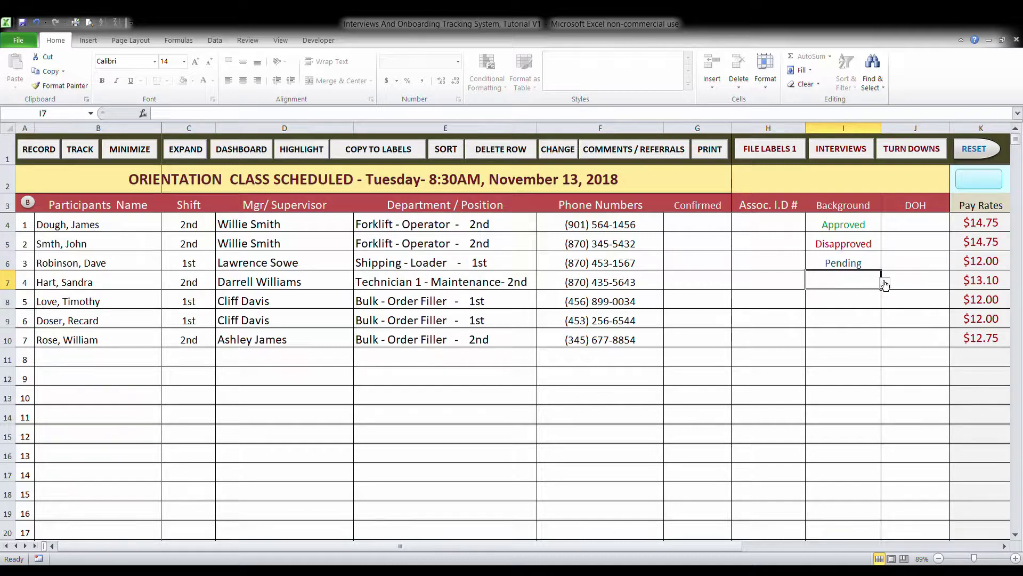
left_click(885, 285)
left_click(856, 299)
left_click(852, 300)
left_click(885, 301)
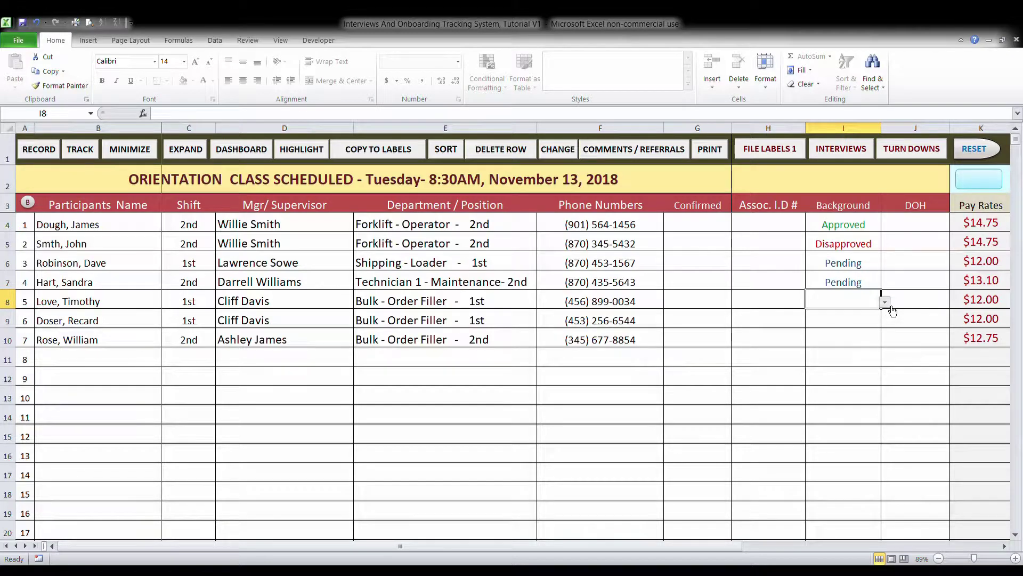
left_click(877, 326)
left_click(877, 325)
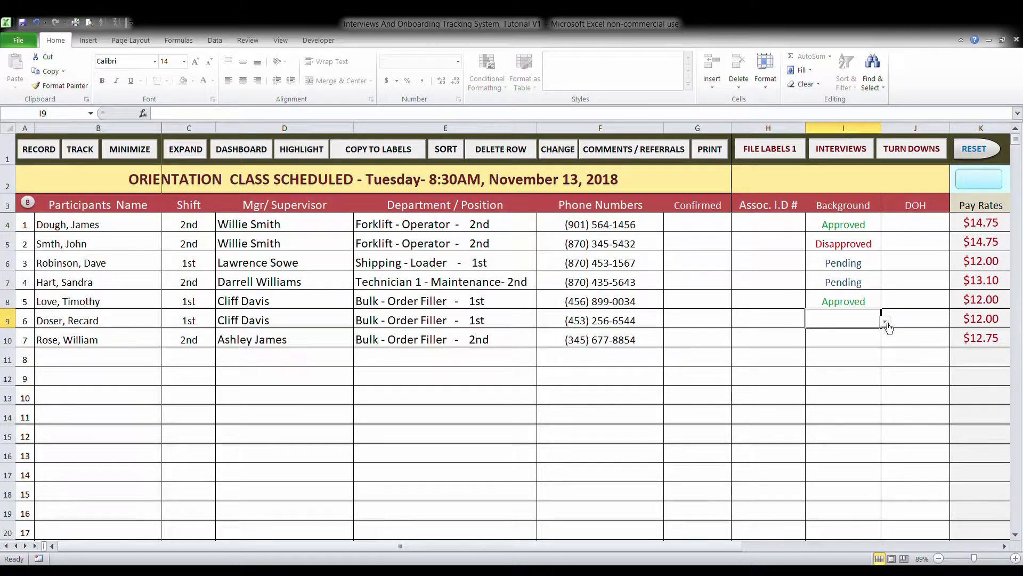
left_click(885, 321)
left_click(874, 335)
left_click(877, 342)
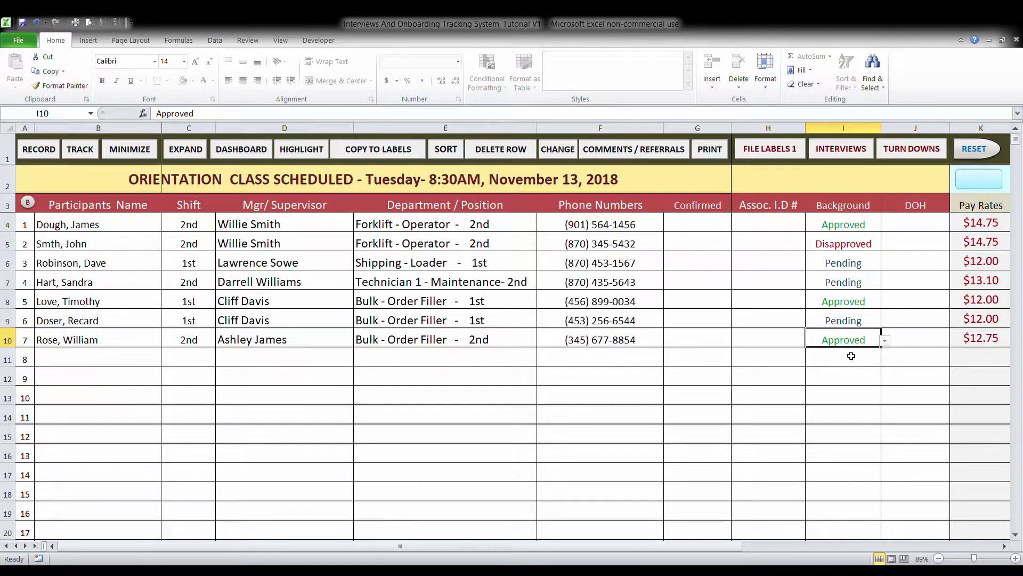
- Sort the participants by background status and enter YES as Confirmed for the three approved participants in G4 to G6
left_click(457, 156)
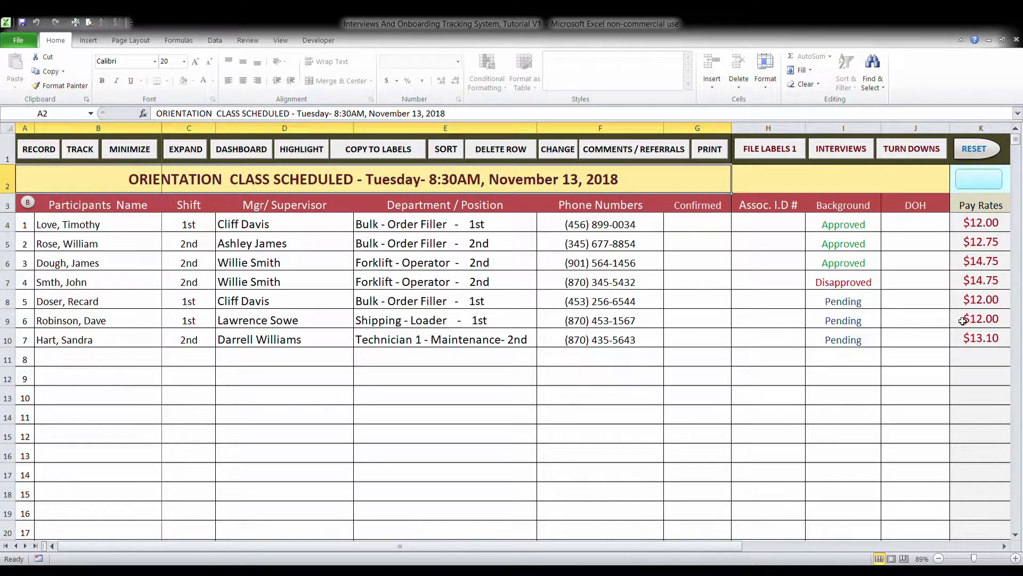
left_click(707, 226)
type("YES")
key("Return")
type("YES")
key("Return")
type("YES")
key("Return")
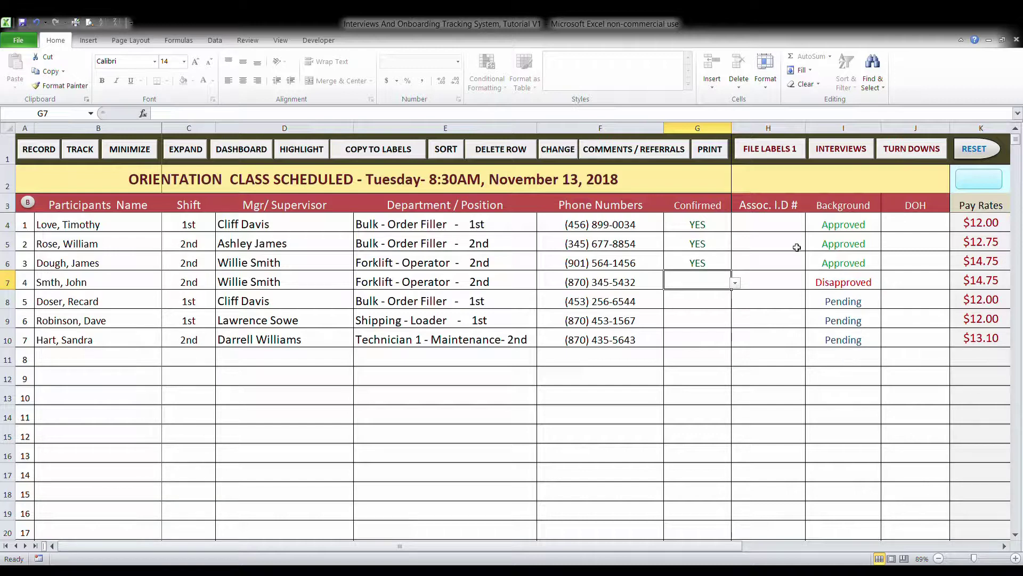
- Enter the associate ID numbers of the three approved participants in H4 to H6
left_click(785, 228)
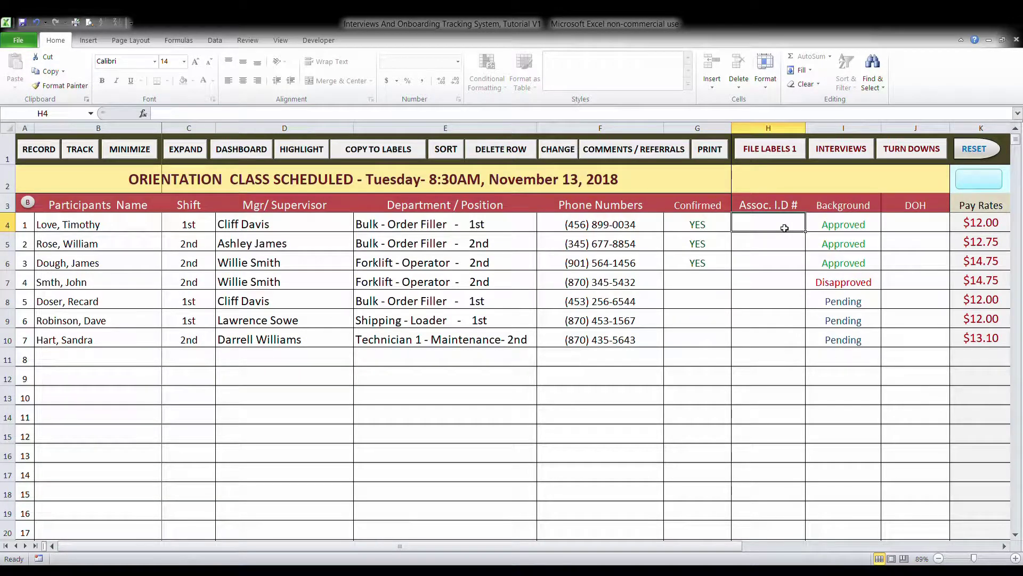
type("345678")
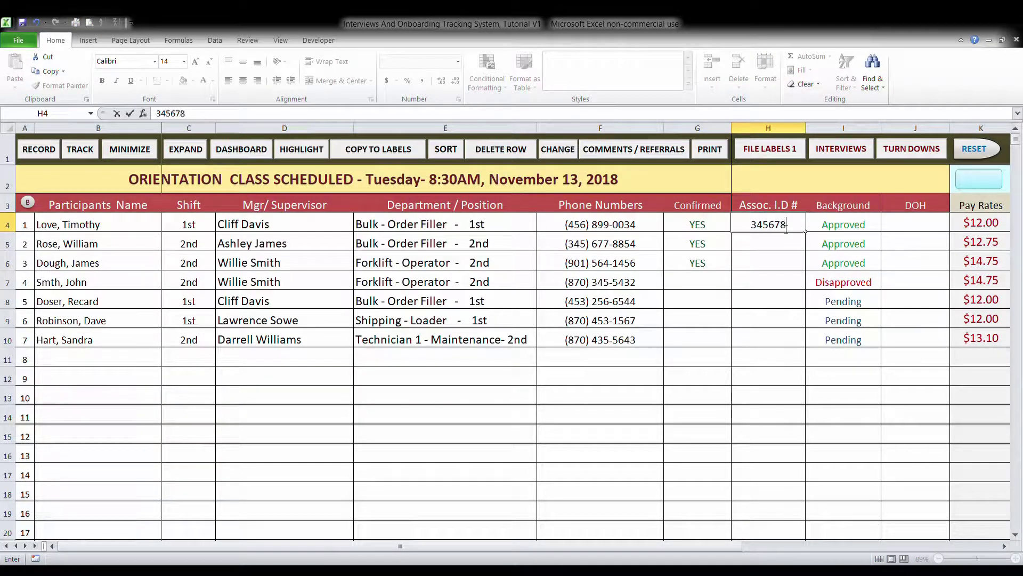
type("9")
left_click(778, 245)
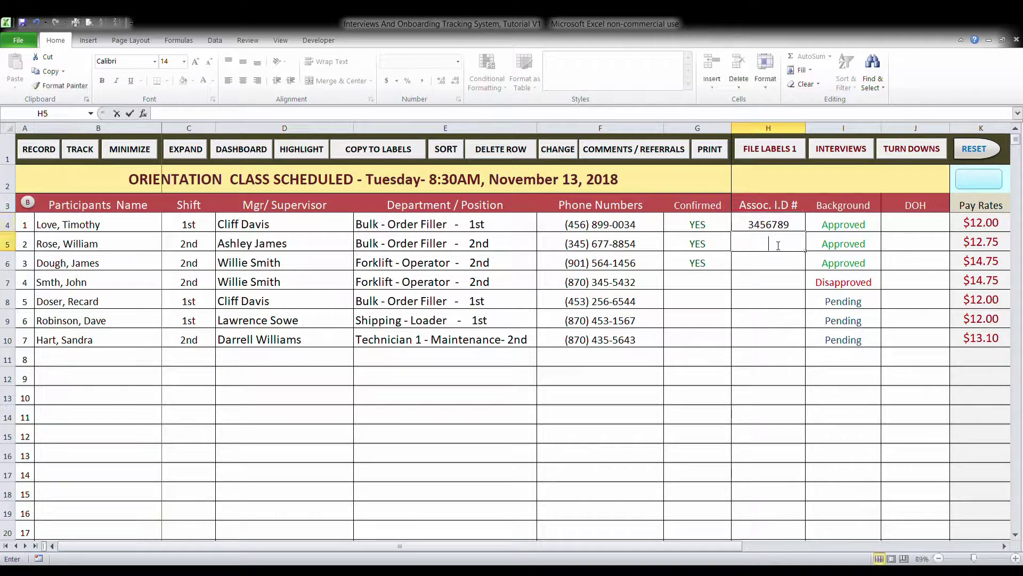
type("2345")
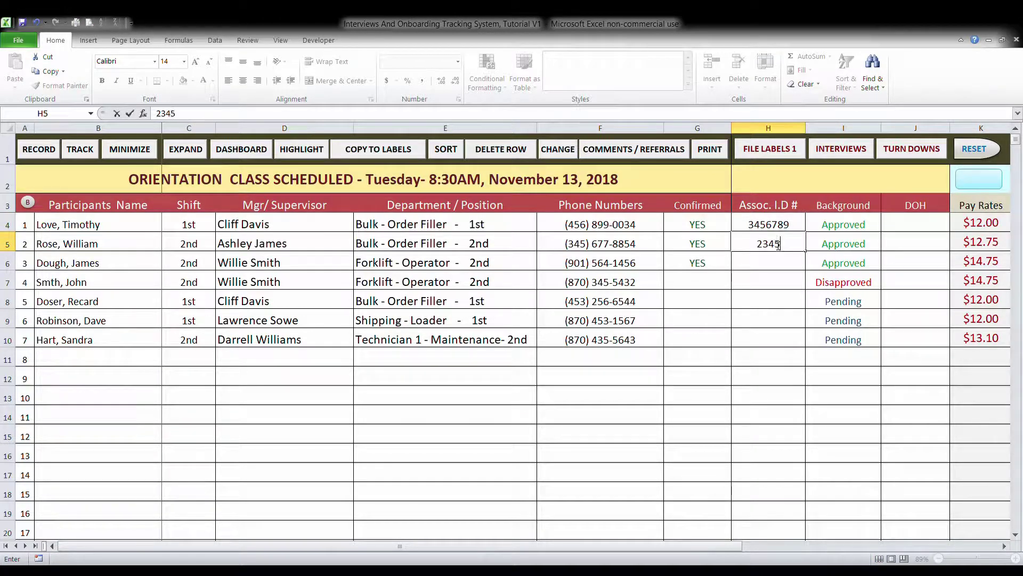
type("678")
left_click(772, 260)
type("2345")
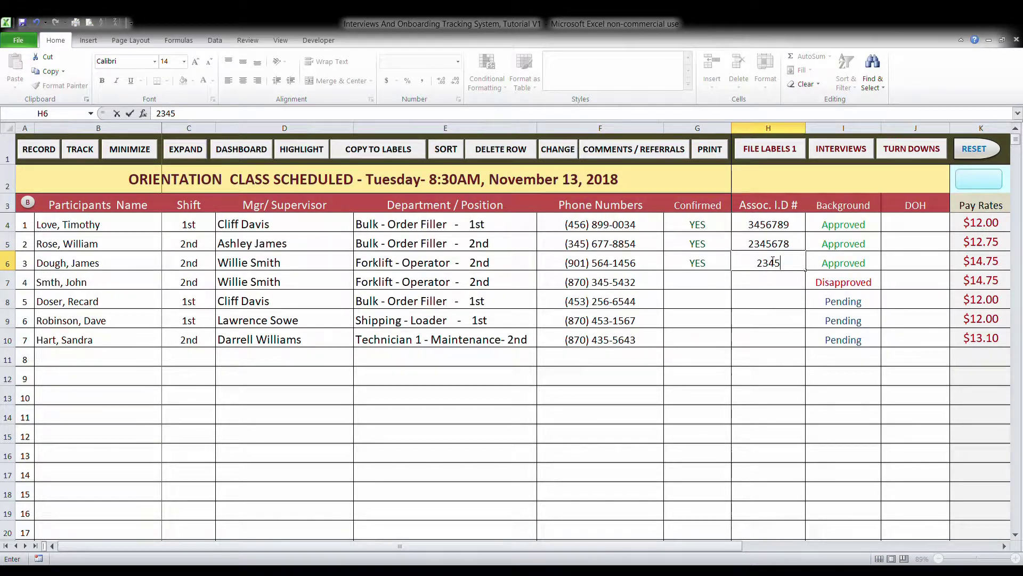
type("678")
left_click(777, 277)
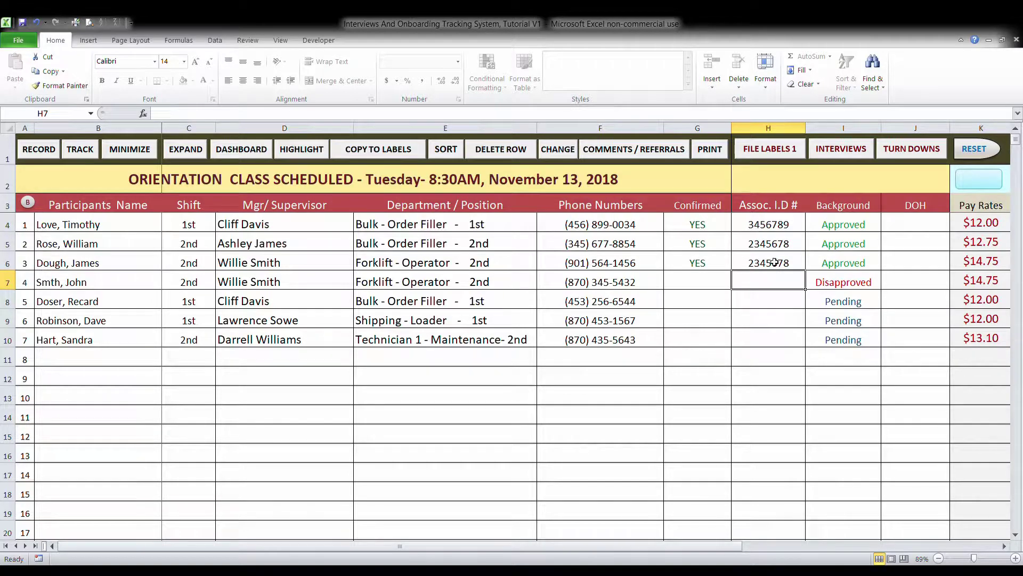
- Enter 11/13/18 as the DOH of the three approved participants in J4 to J6
left_click(910, 223)
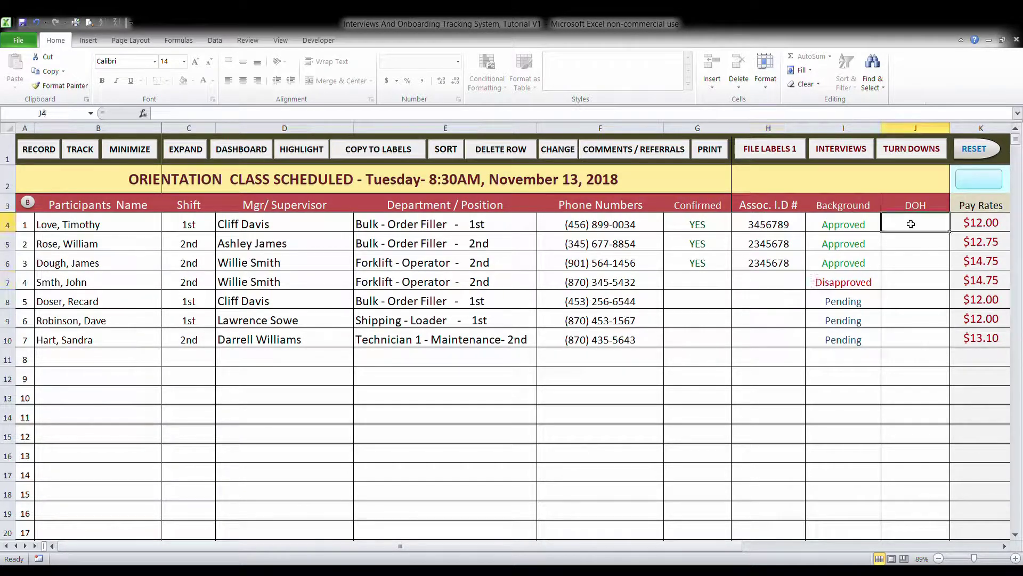
type("11/")
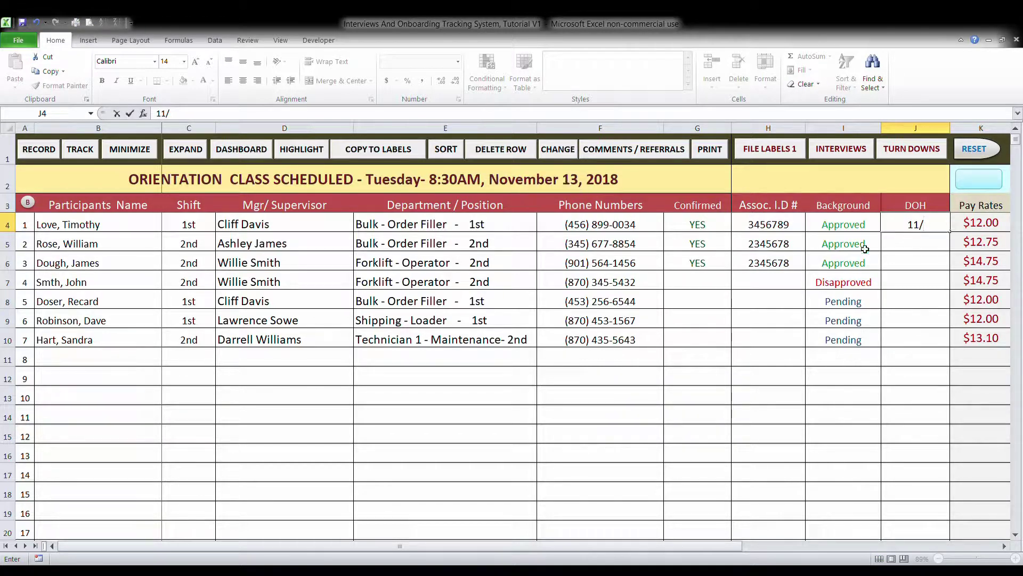
type("13/18")
key("Return")
key("ctrl+d")
key("Return")
key("ctrl+d")
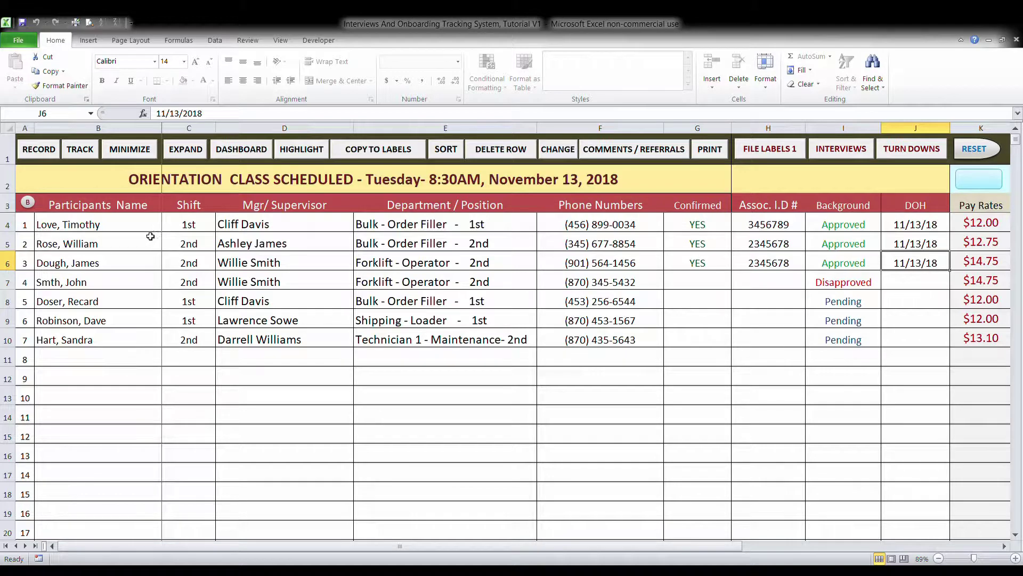
- Record the three approved participants from rows 4 to 6 in the new hire tracking list and return to the orientation list
left_click(123, 231)
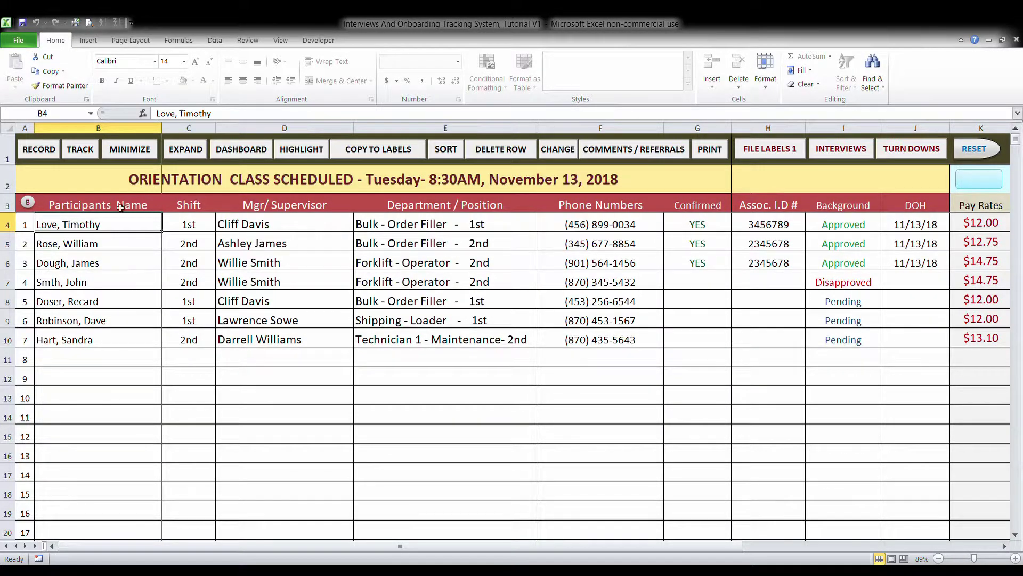
left_click(86, 153)
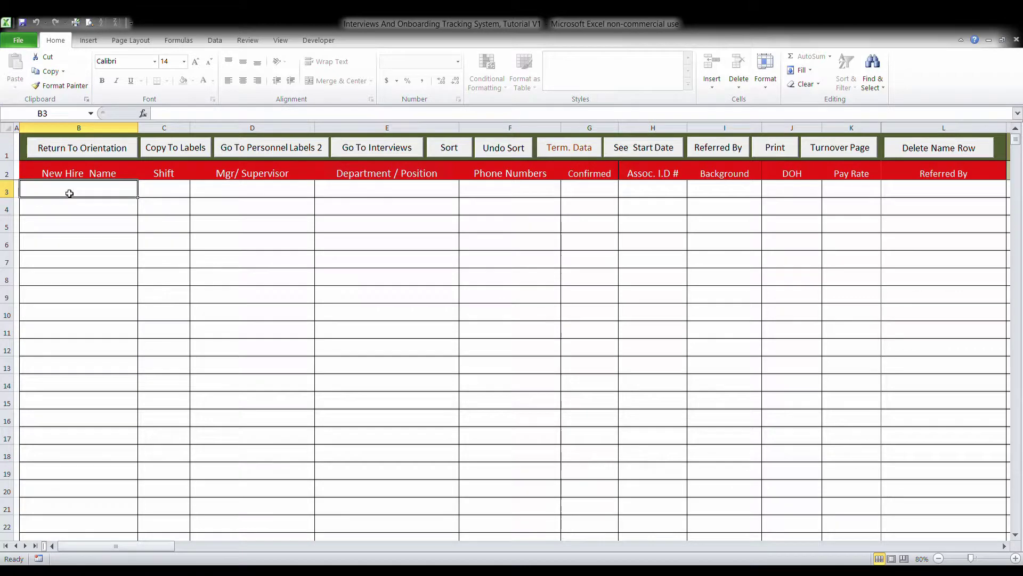
left_click(81, 151)
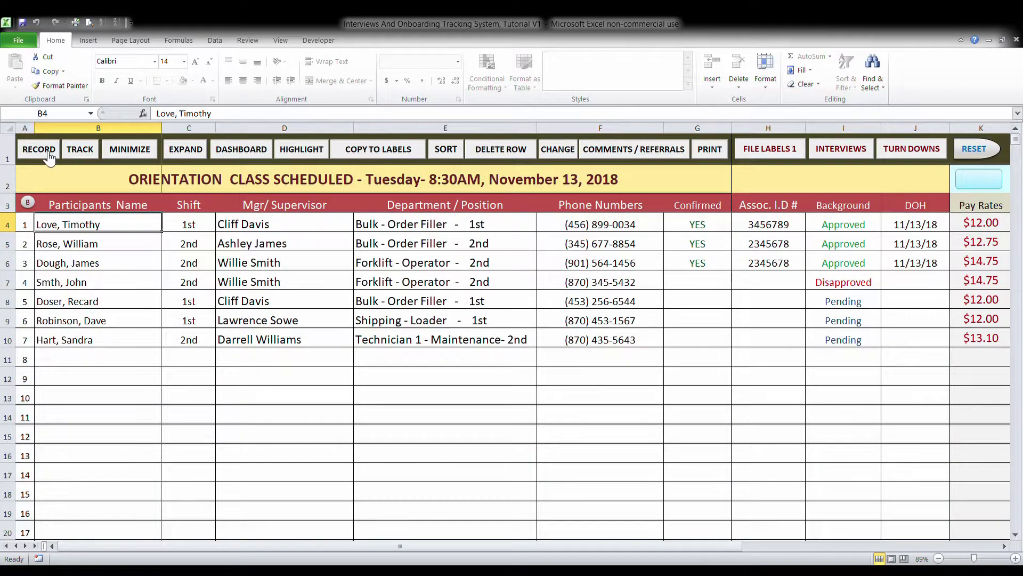
left_click(49, 156)
left_click(49, 155)
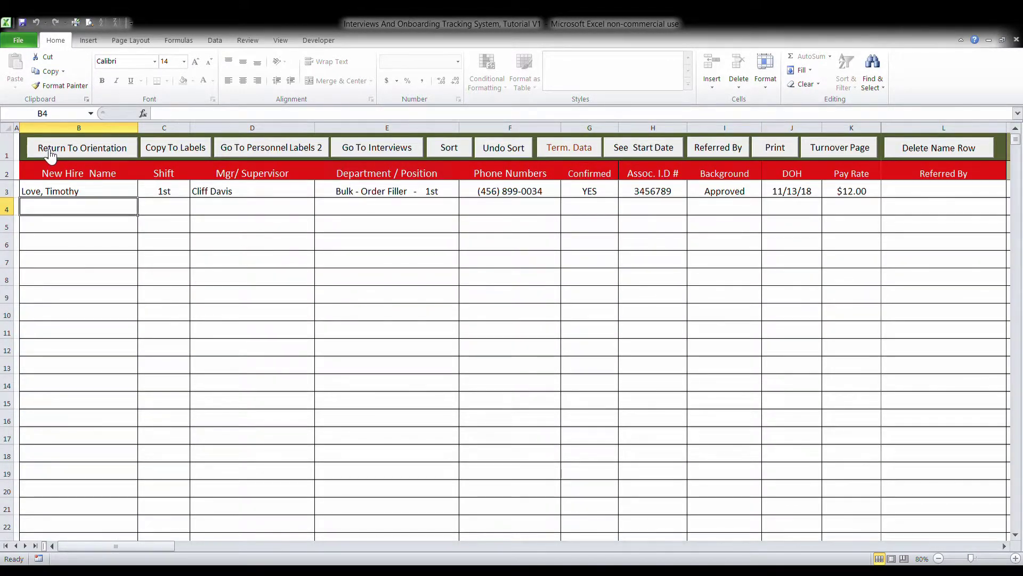
left_click(49, 154)
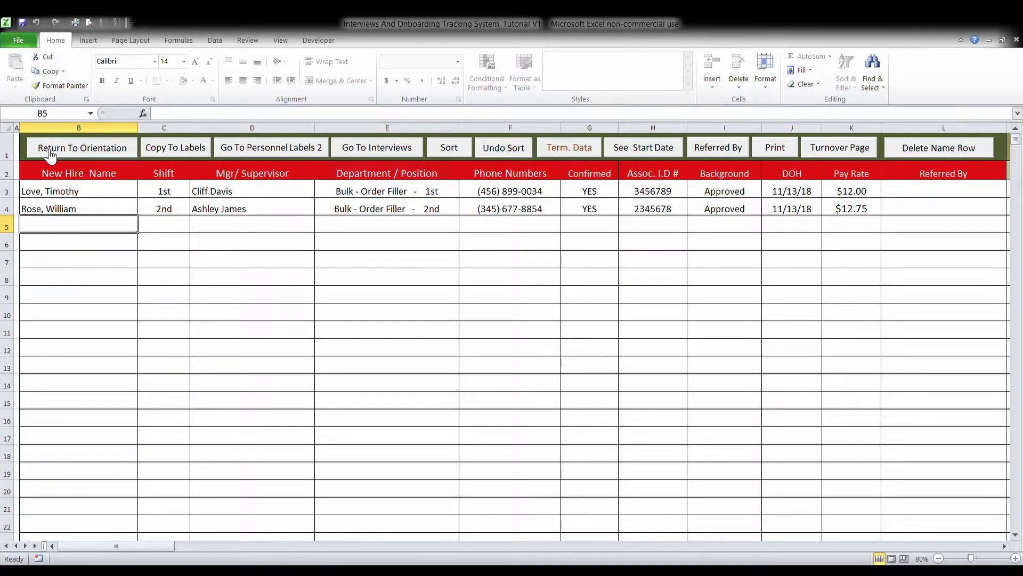
left_click(50, 152)
left_click(43, 150)
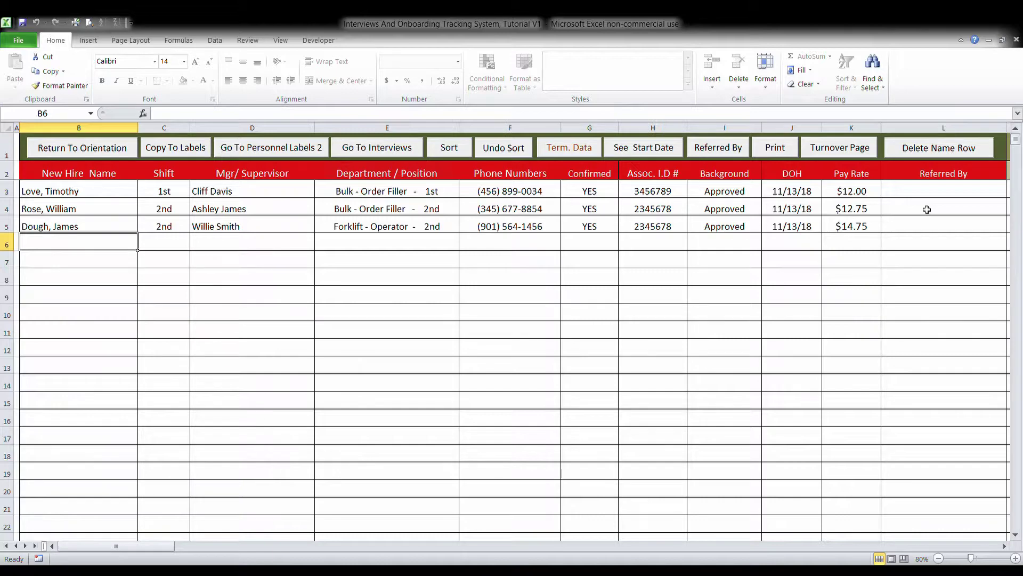
left_click(114, 148)
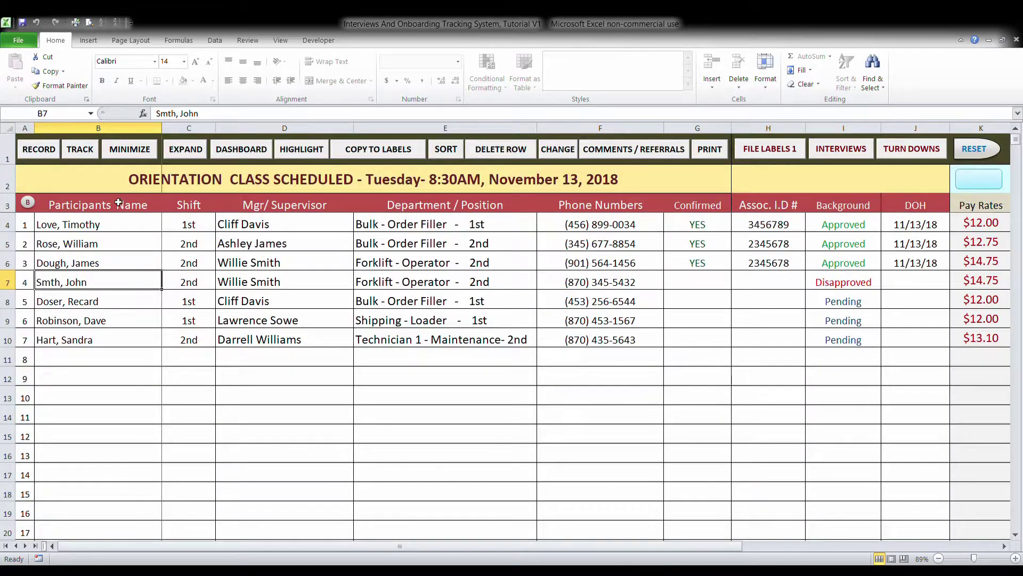
- Examine the Comments and Referred By columns and the new hire tracking list, returning to the orientation list
left_click(618, 152)
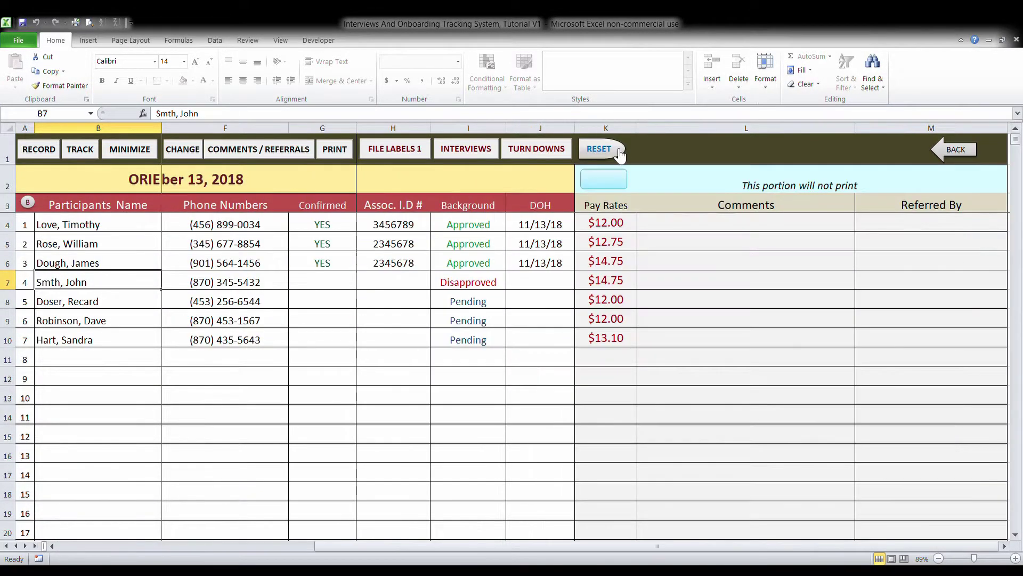
left_click(878, 267)
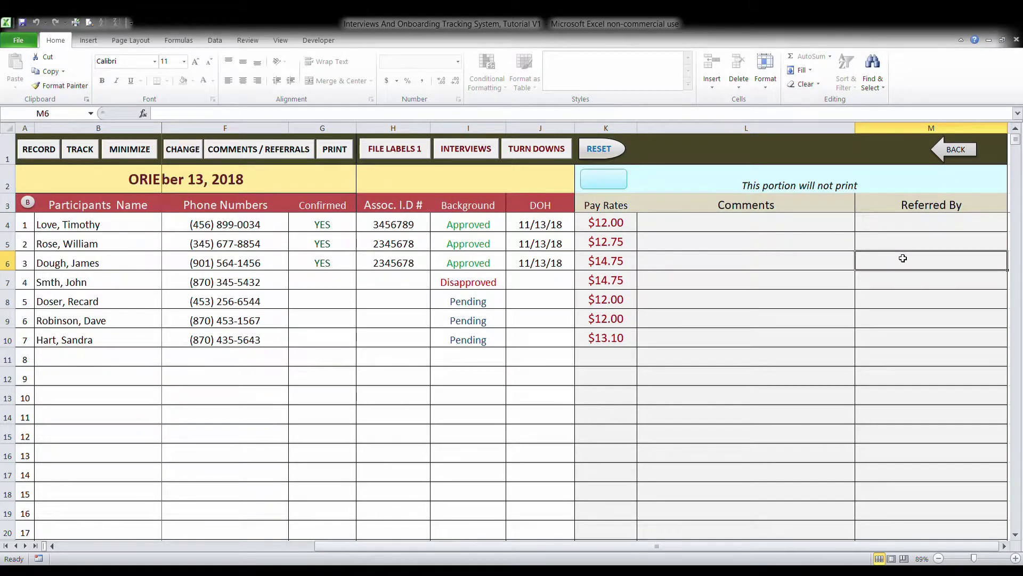
left_click(955, 151)
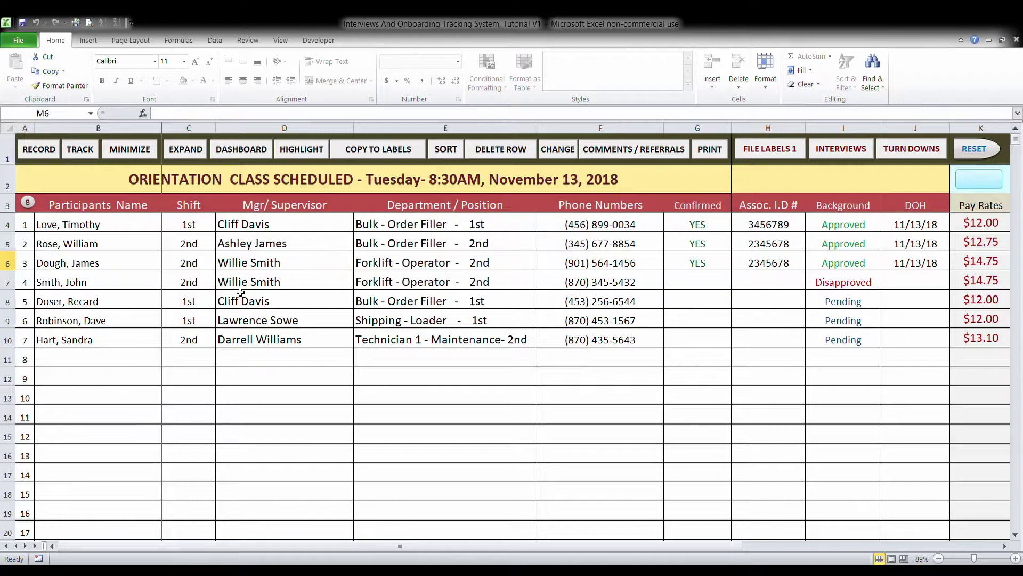
left_click(94, 155)
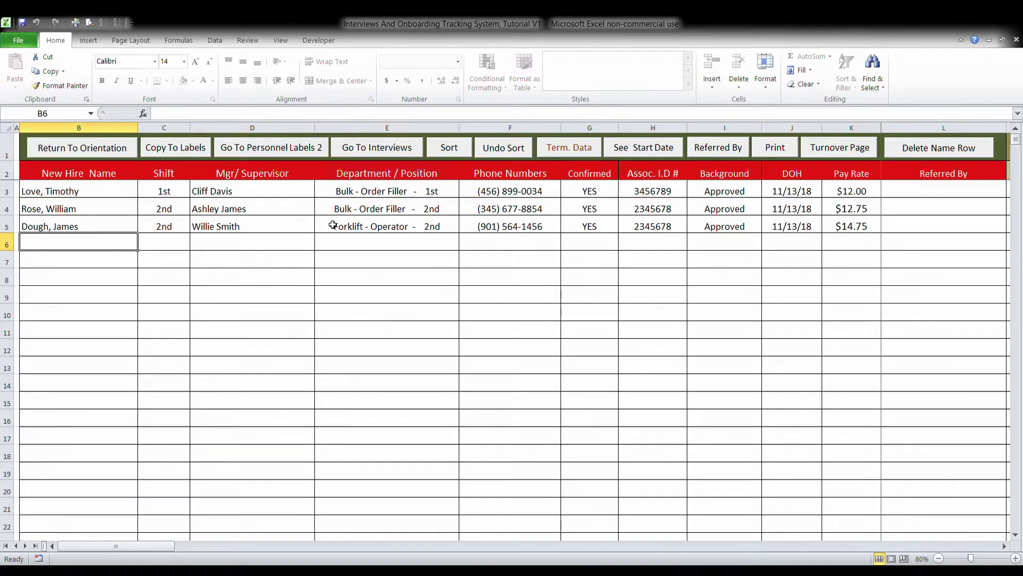
left_click(105, 148)
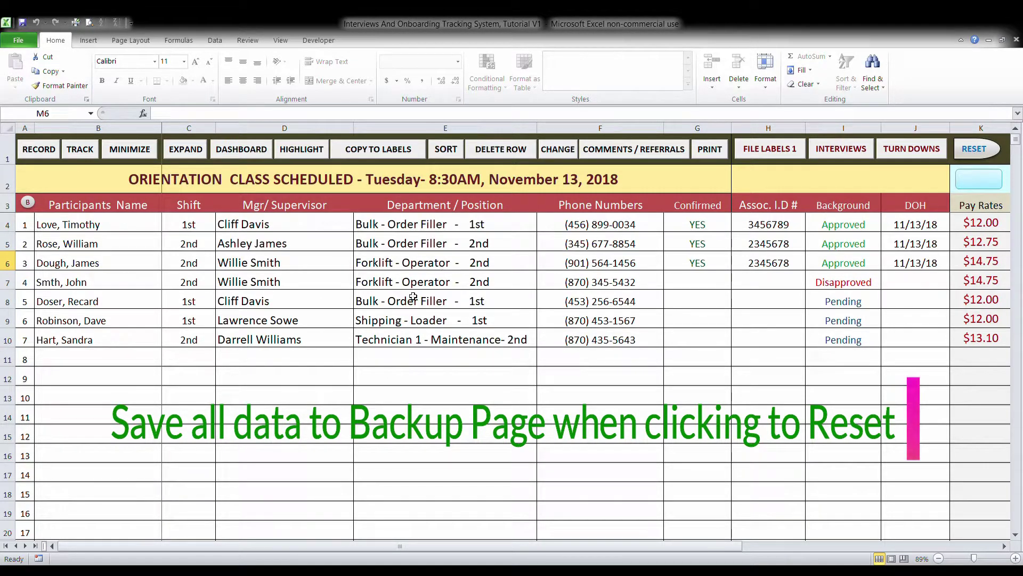
- Reset the orientation class list and open the backup page
left_click(981, 152)
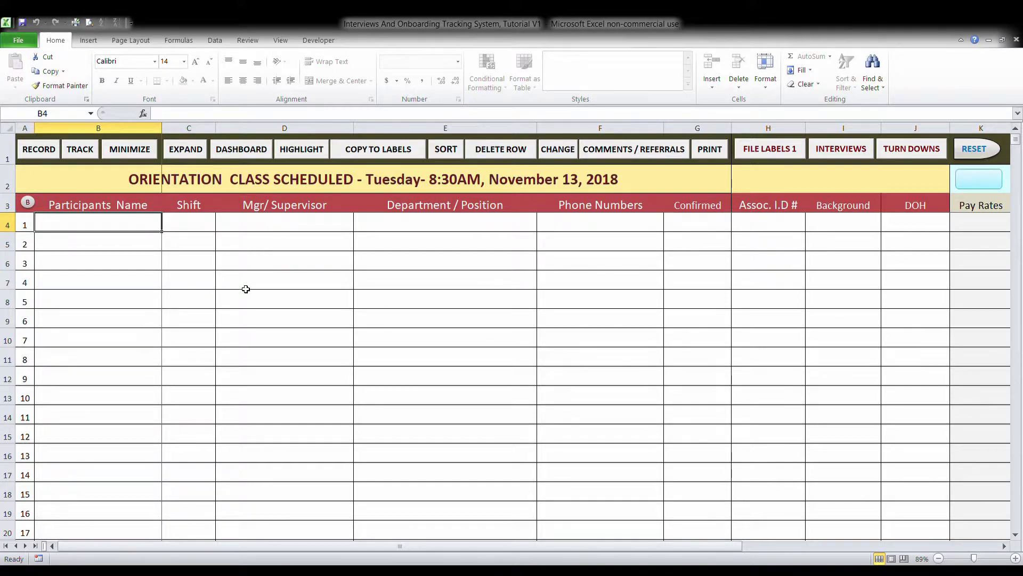
left_click(29, 202)
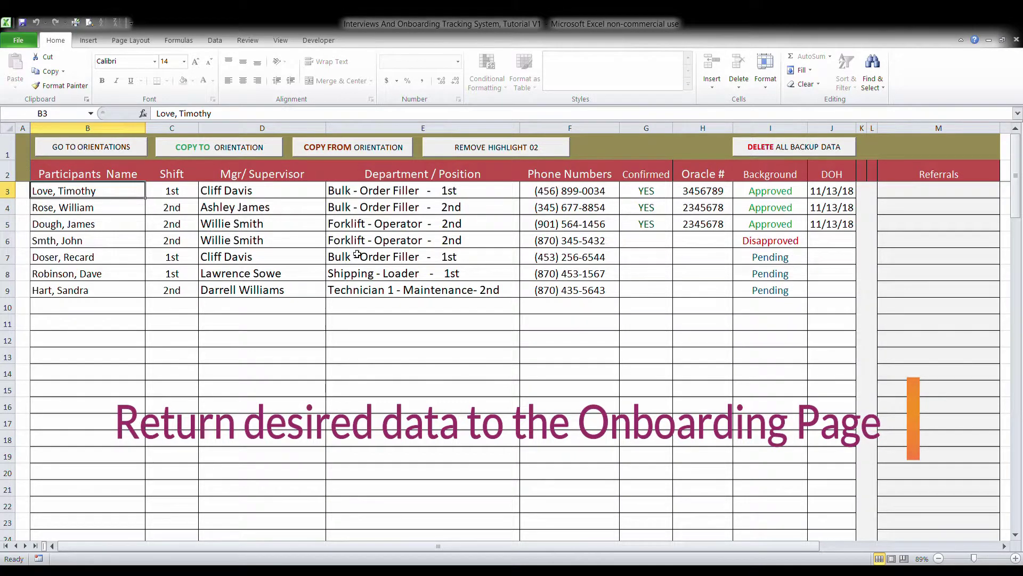
- Copy the three pending participants, starting at B7 of the backup page, to the orientation list and return to it
left_click(97, 260)
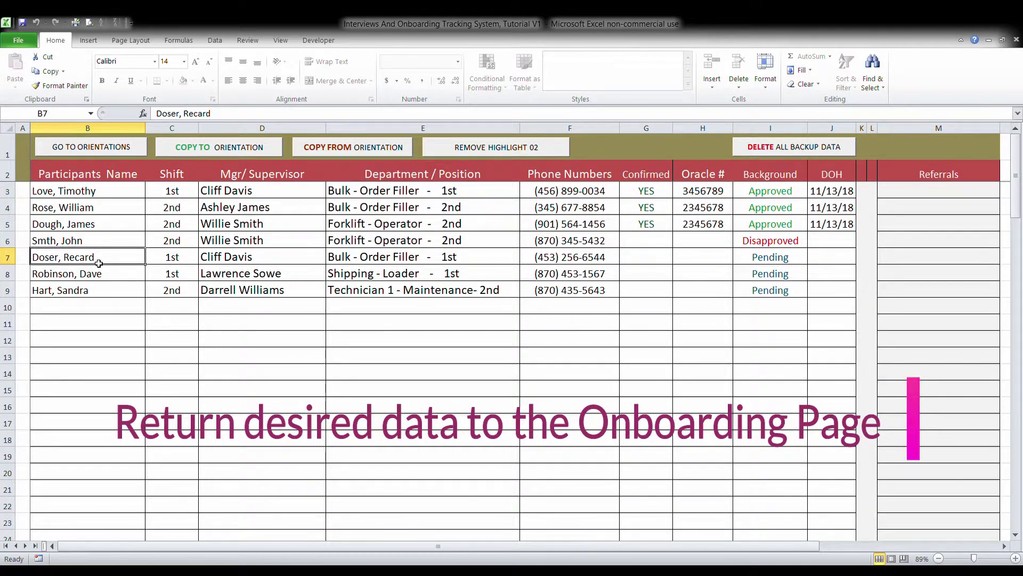
left_click(120, 150)
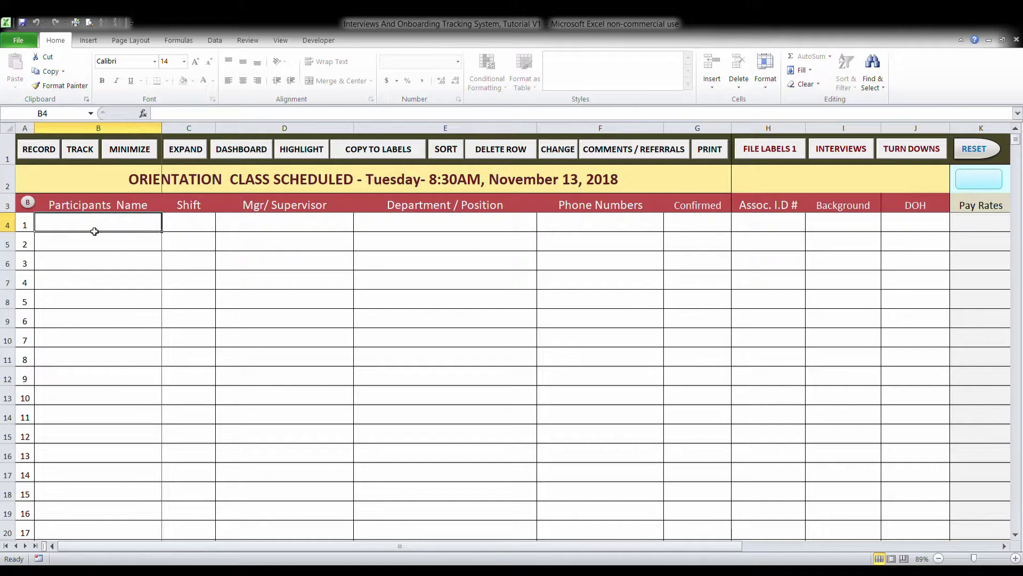
left_click(28, 203)
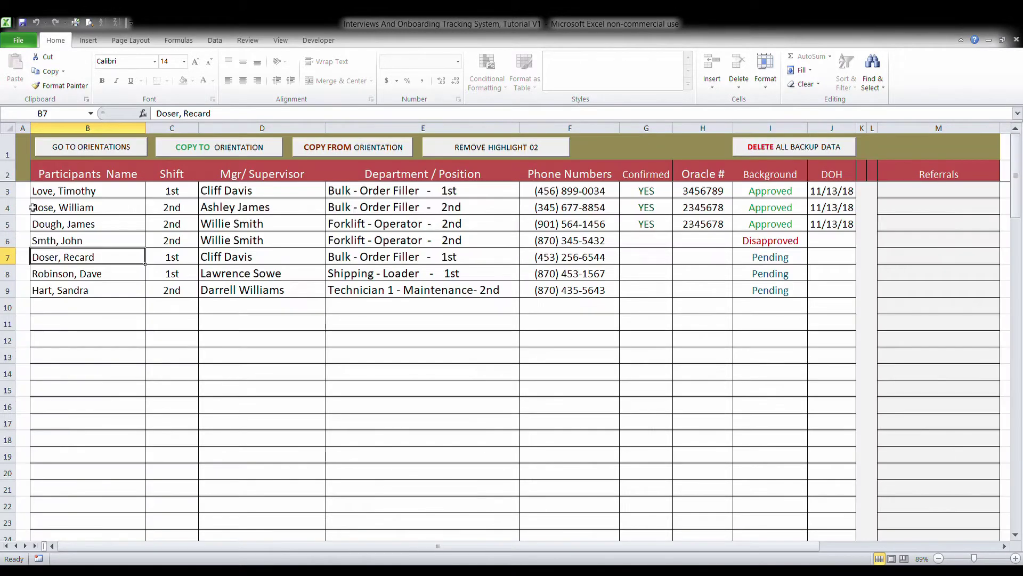
left_click(209, 152)
left_click(209, 151)
left_click(209, 152)
left_click(108, 154)
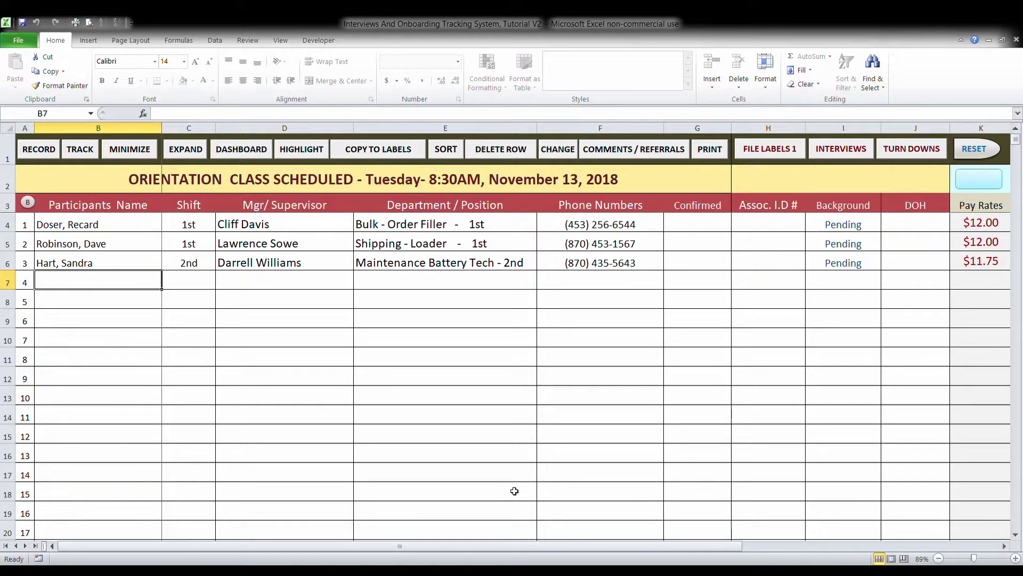
- Change the date in the orientation class heading in A2 to November 14, 2018
left_click(560, 183)
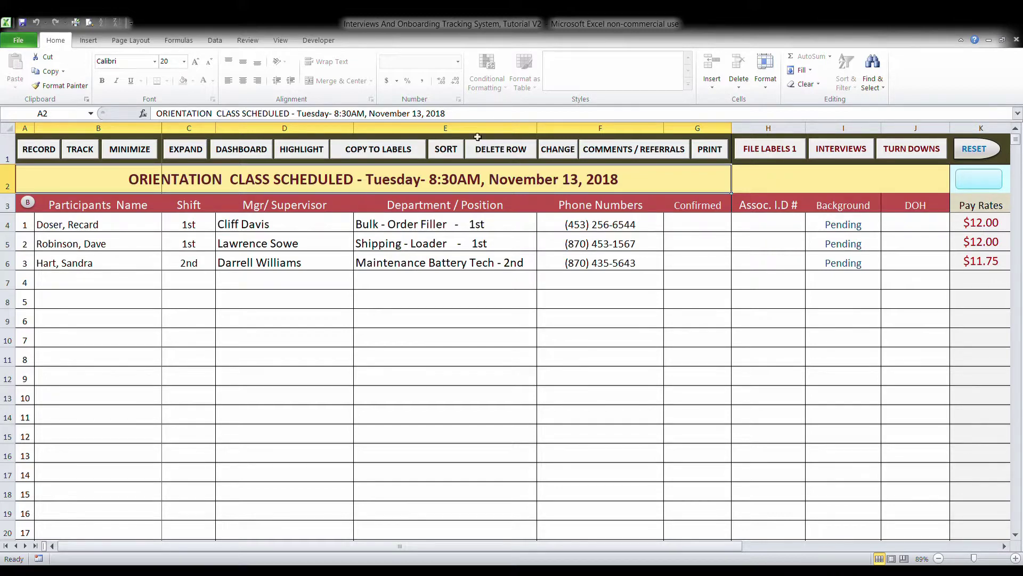
left_click(460, 114)
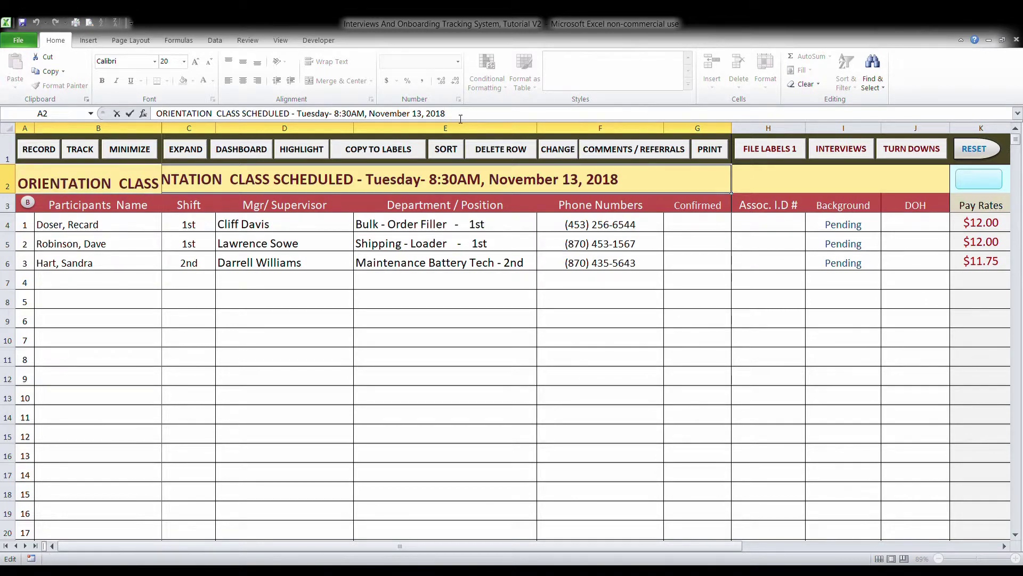
left_click(427, 116)
key("BackSpace")
type("4")
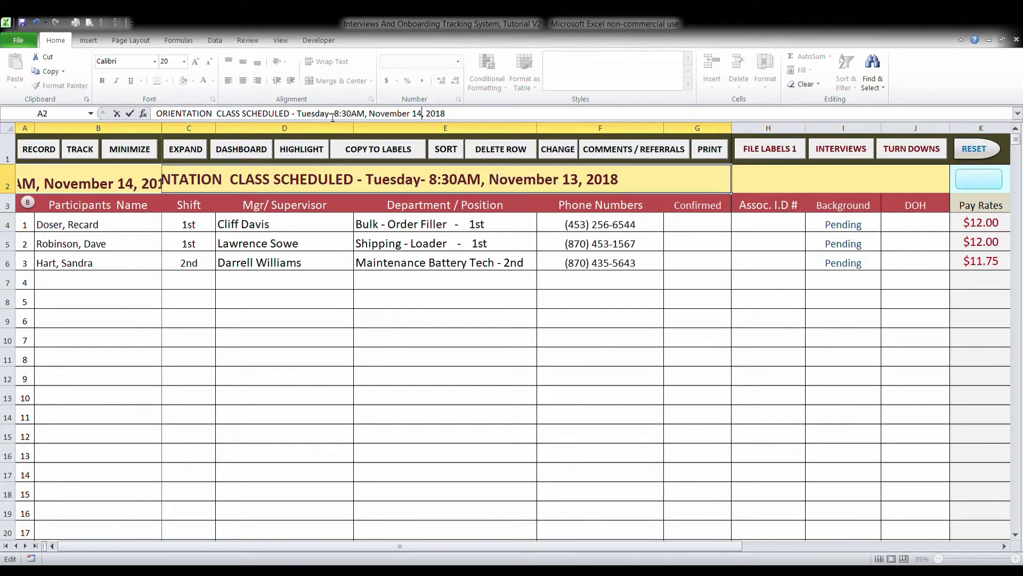
- Replace the weekday in the orientation class heading with Wednesday
key("BackSpace")
key("BackSpace")
key("BackSpace")
key("BackSpace")
key("BackSpace")
key("BackSpace")
key("BackSpace")
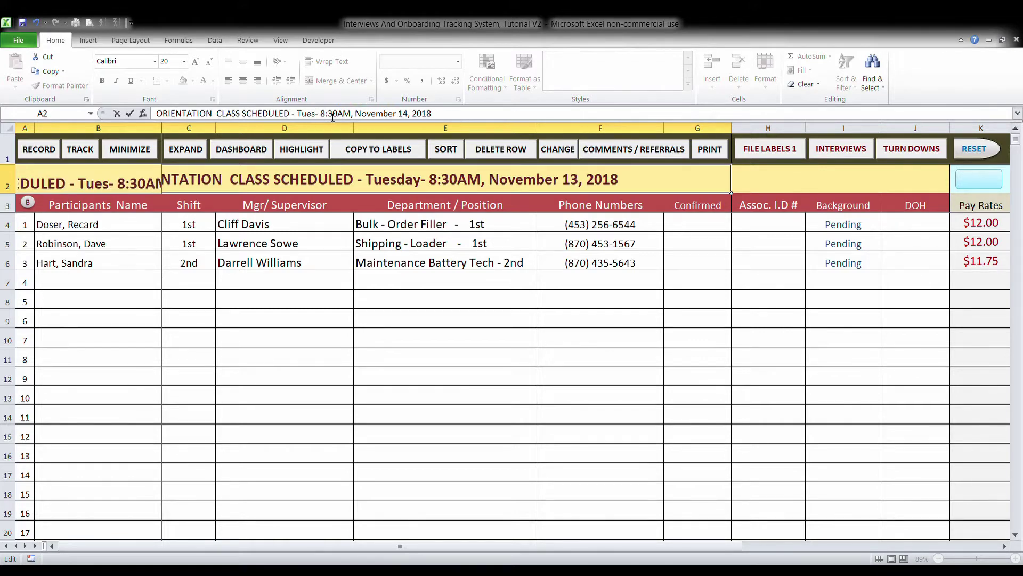
type("We")
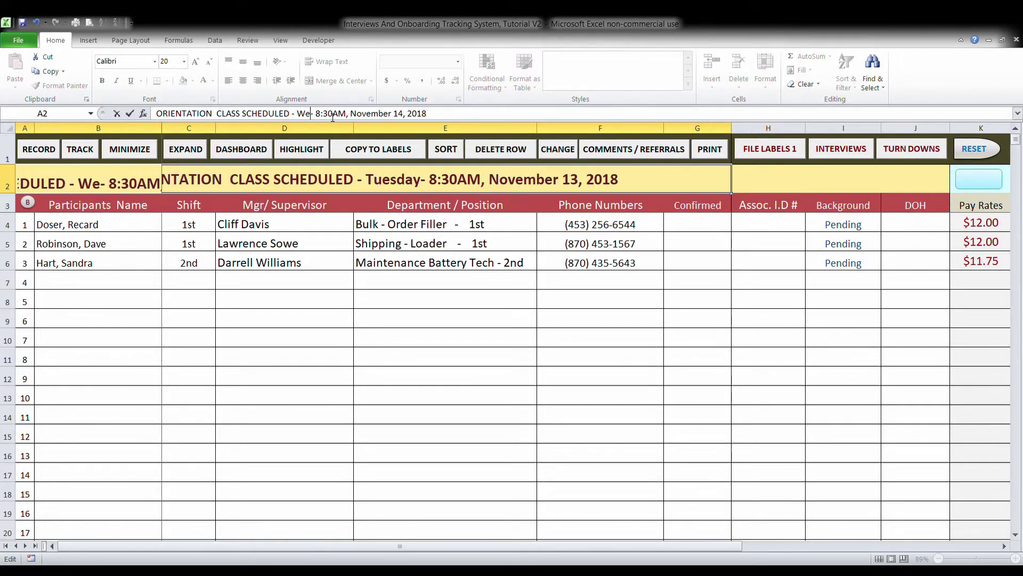
type("g")
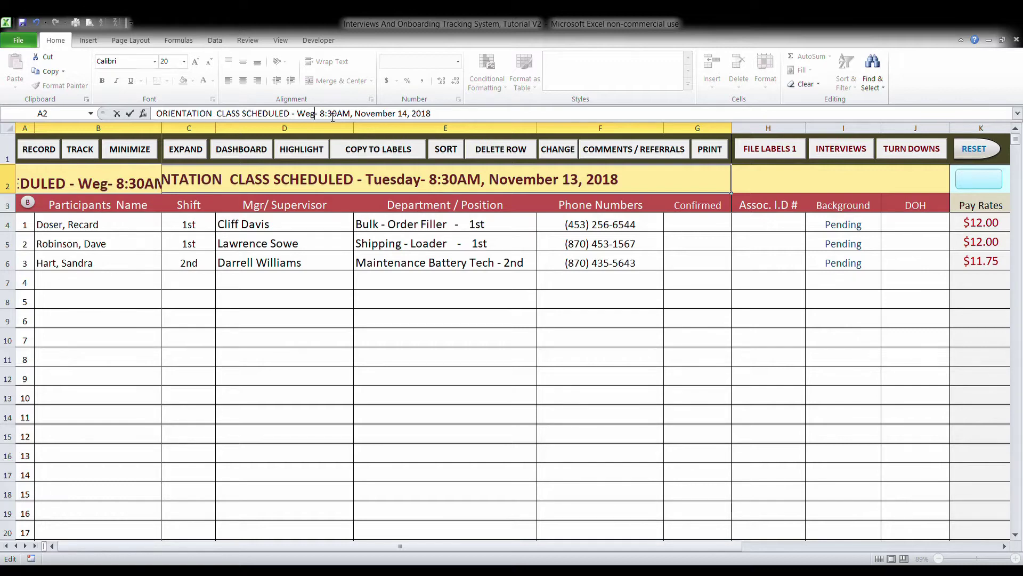
type("nesday")
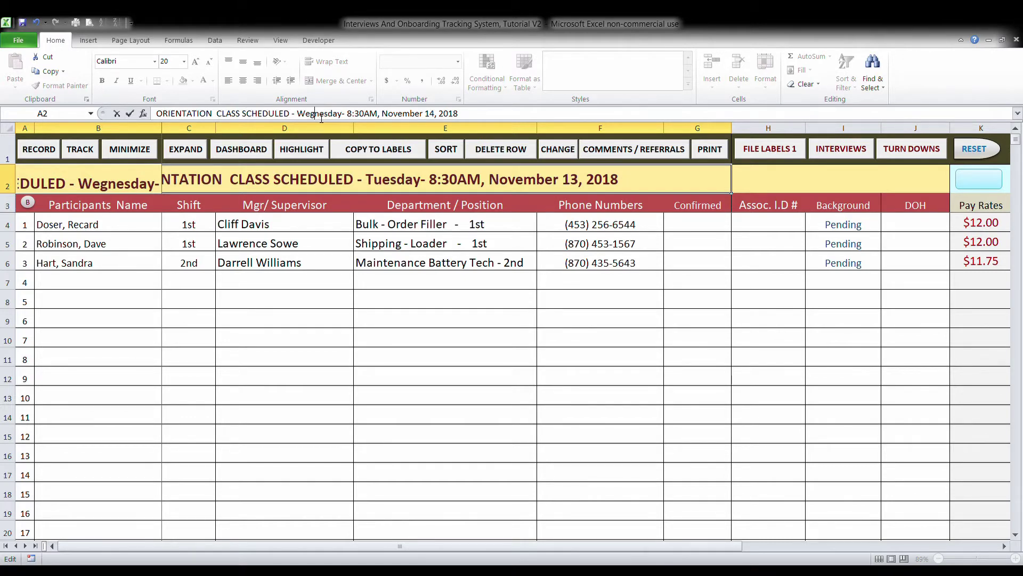
key("BackSpace")
type("d")
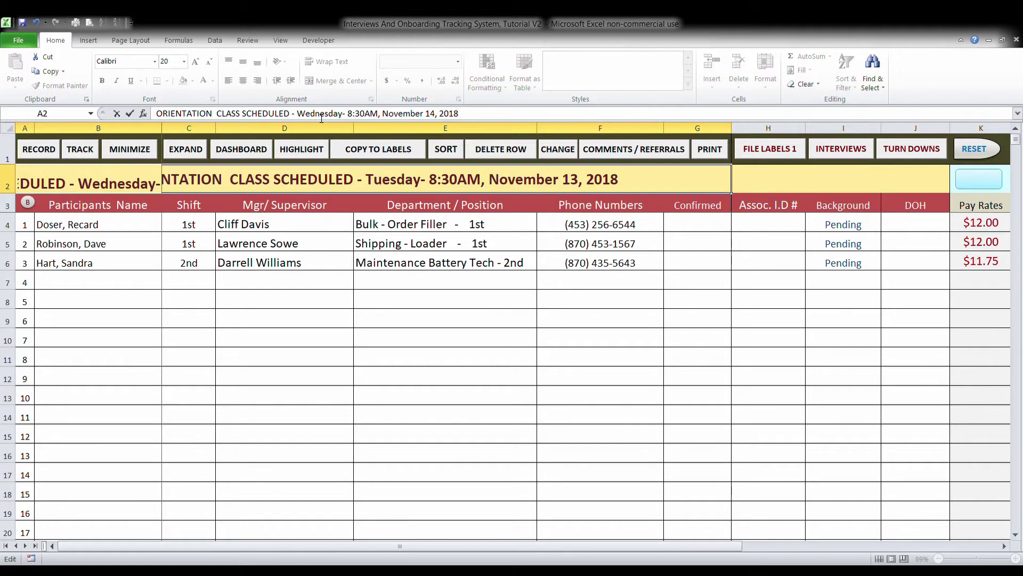
left_click(145, 287)
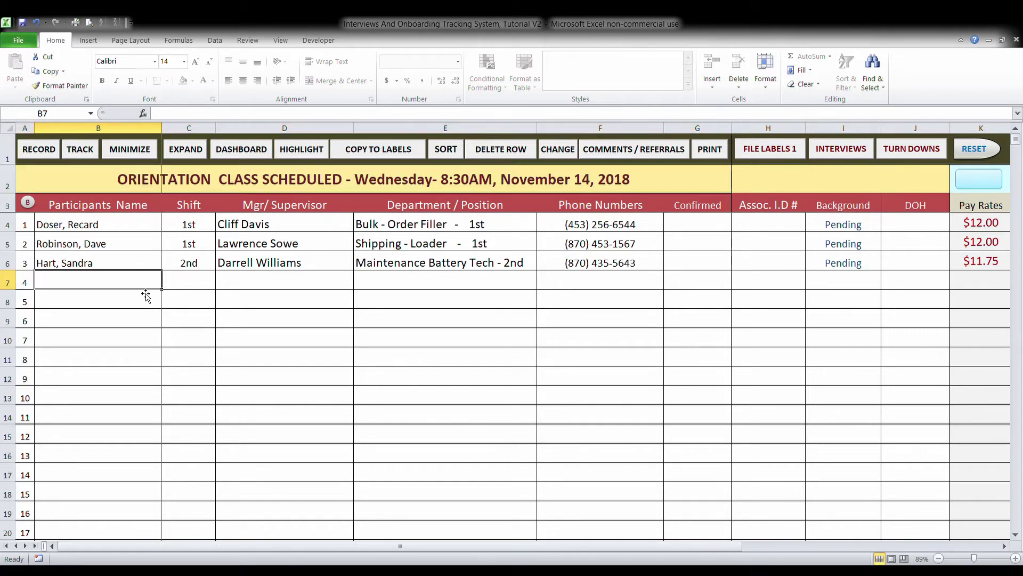